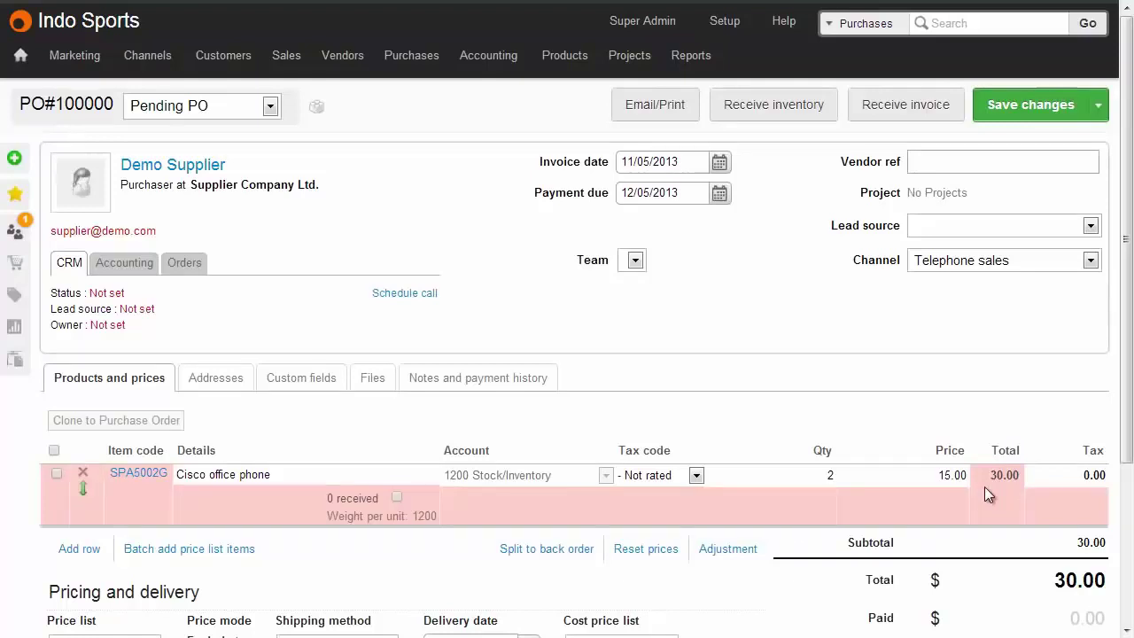
Receive both Cisco office phones on PO 100000 into stock, quantity 2.
{"action": "left_click", "coordinate": [800, 110]}
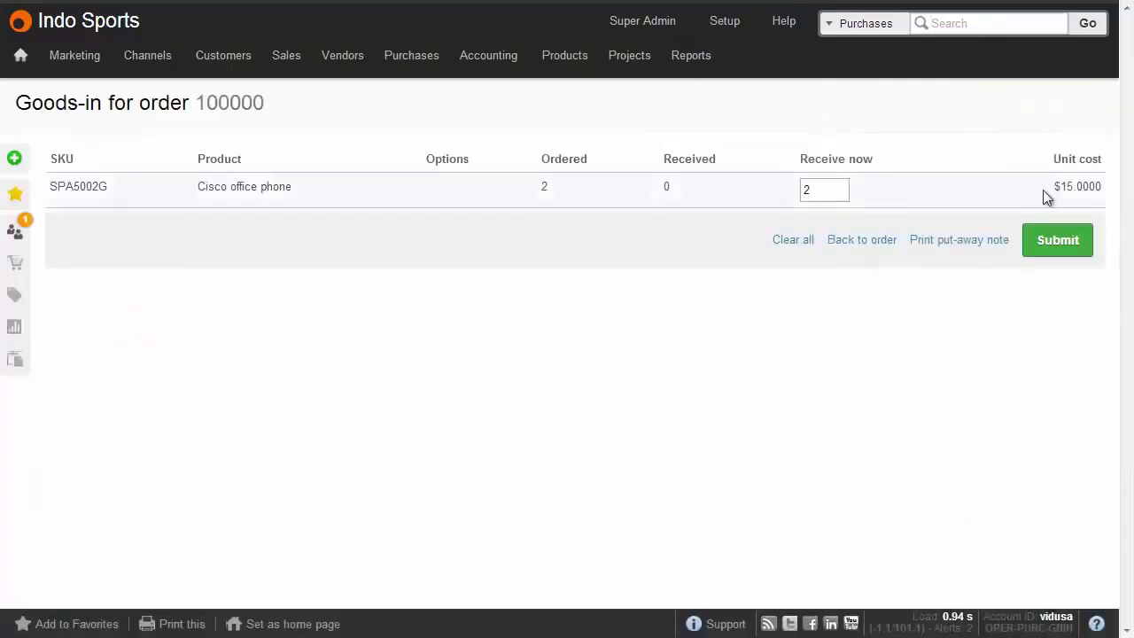
{"action": "left_click", "coordinate": [1057, 256]}
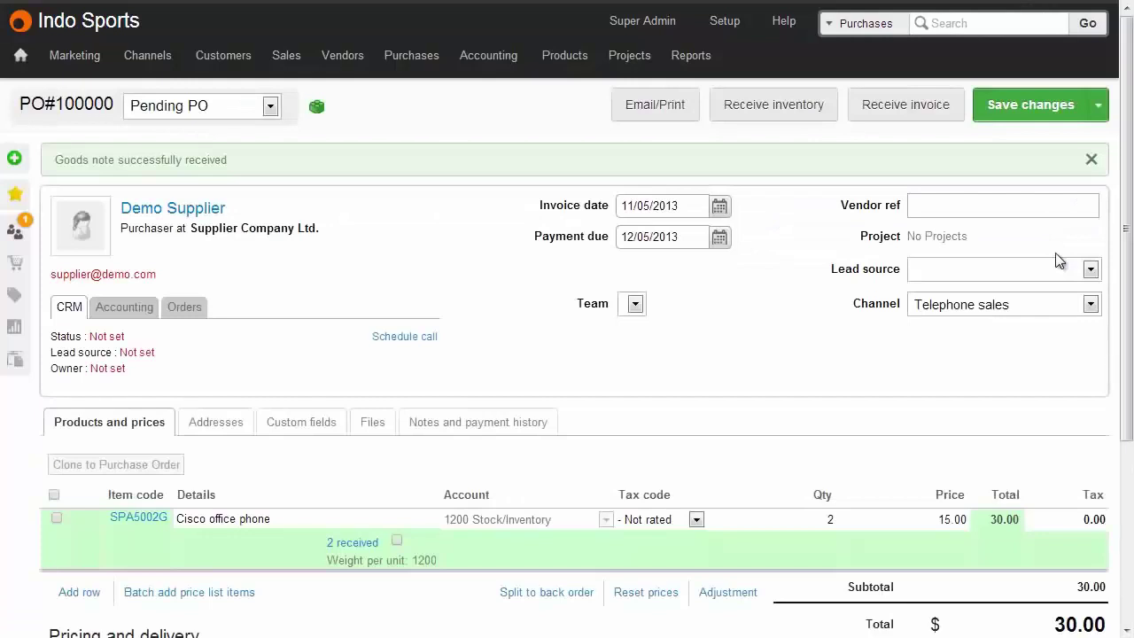
Review the Inventory Detail report and the General Ledger for the received phones.
{"action": "mouse_move", "coordinate": [567, 64]}
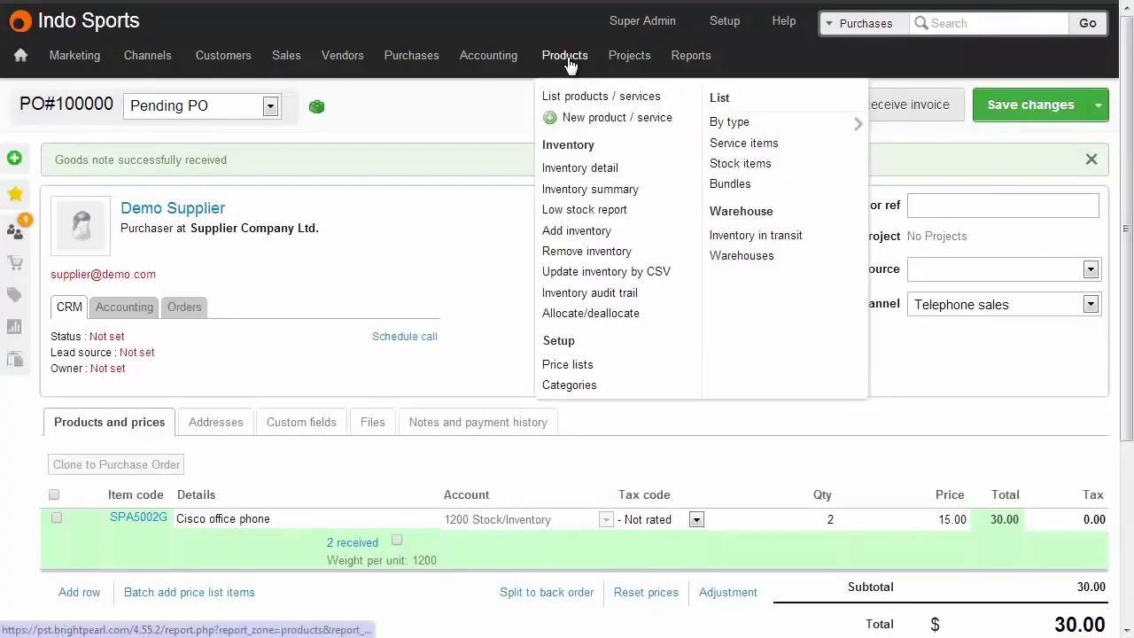
{"action": "left_click", "coordinate": [600, 168]}
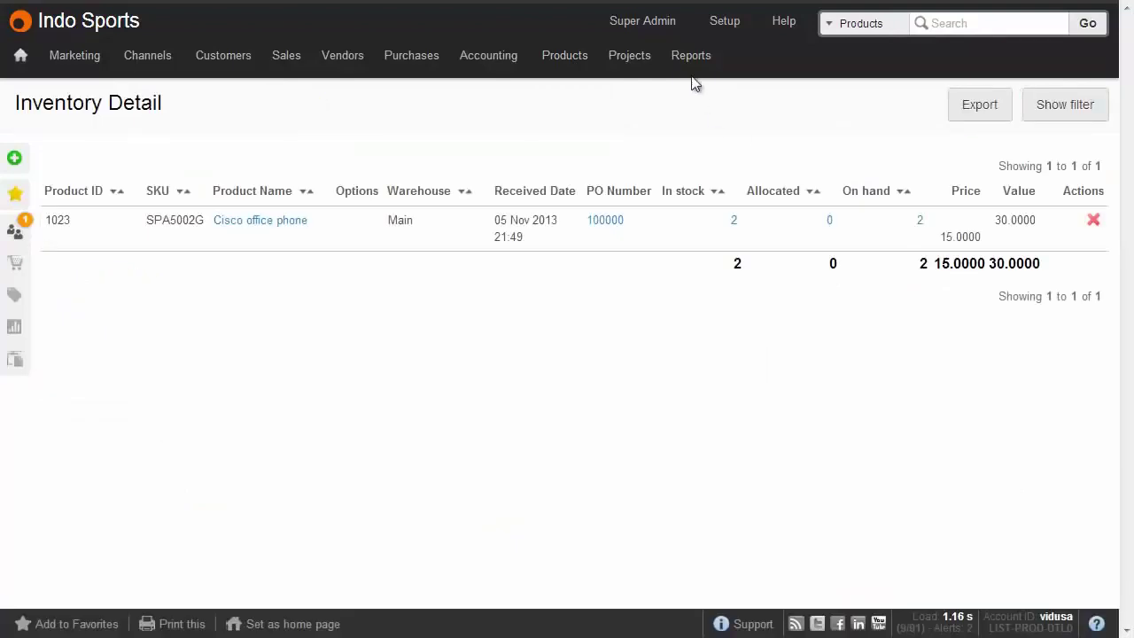
{"action": "mouse_move", "coordinate": [686, 63]}
{"action": "left_click", "coordinate": [704, 124]}
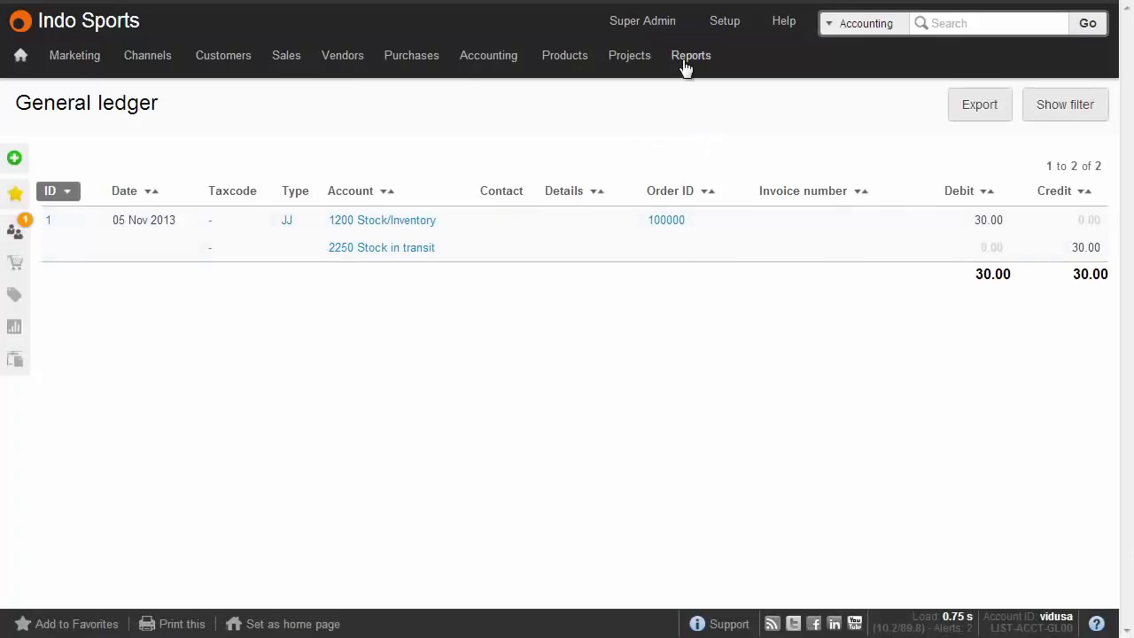
Check the balance sheet's 30.00 Stock/Inventory and 30.00 Stock in transit, then list recent sales and quotes.
{"action": "mouse_move", "coordinate": [679, 73]}
{"action": "left_click", "coordinate": [697, 168]}
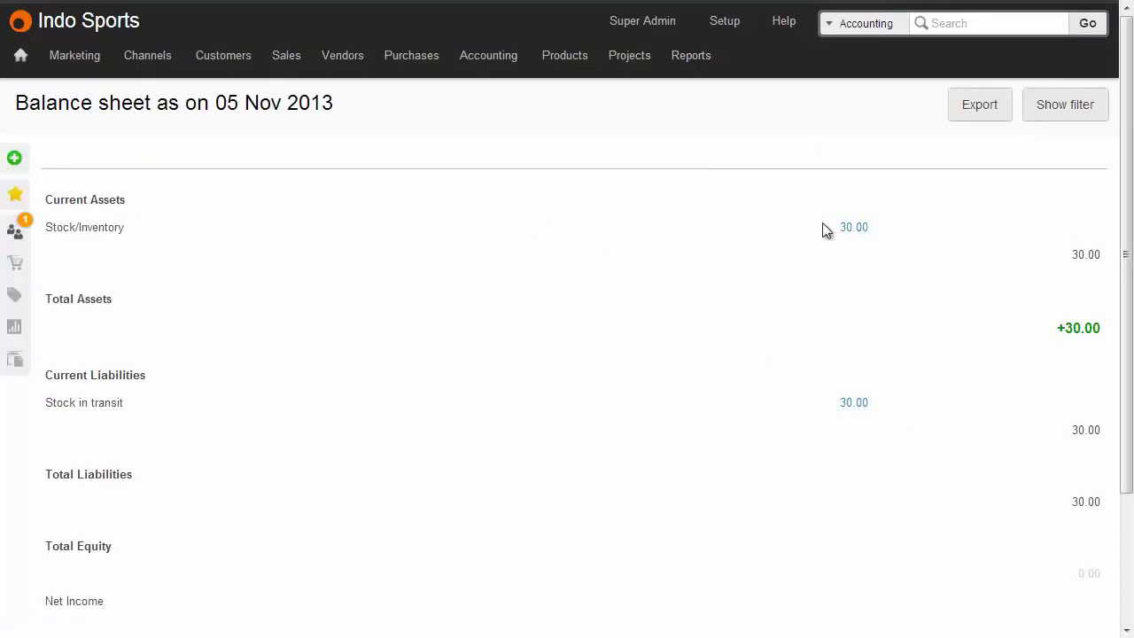
{"action": "mouse_move", "coordinate": [287, 60]}
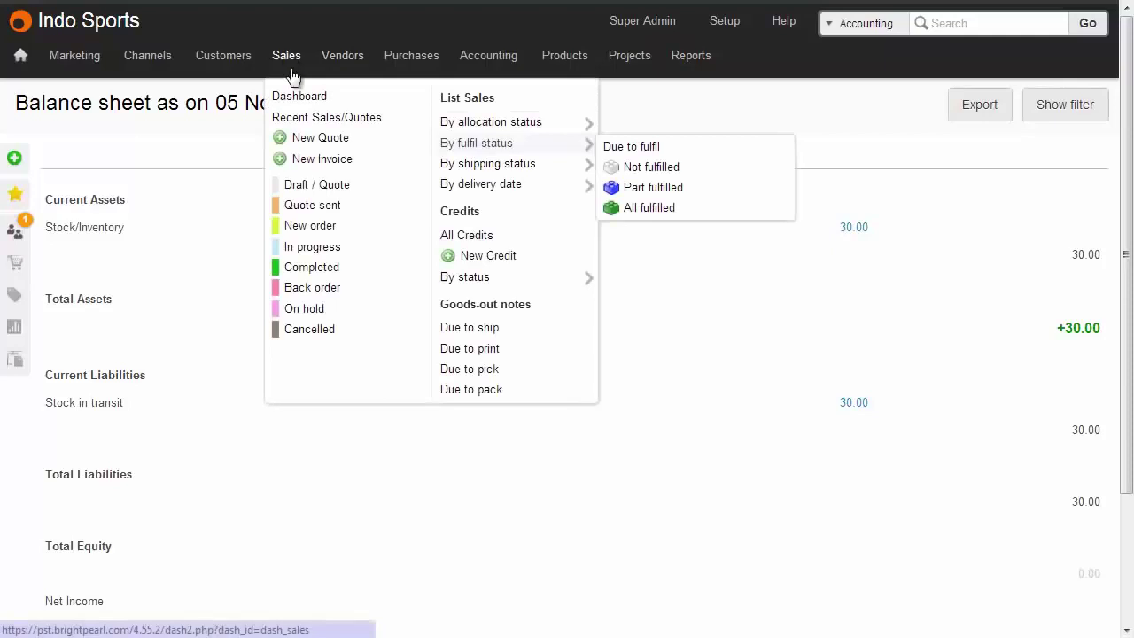
{"action": "left_click", "coordinate": [297, 116]}
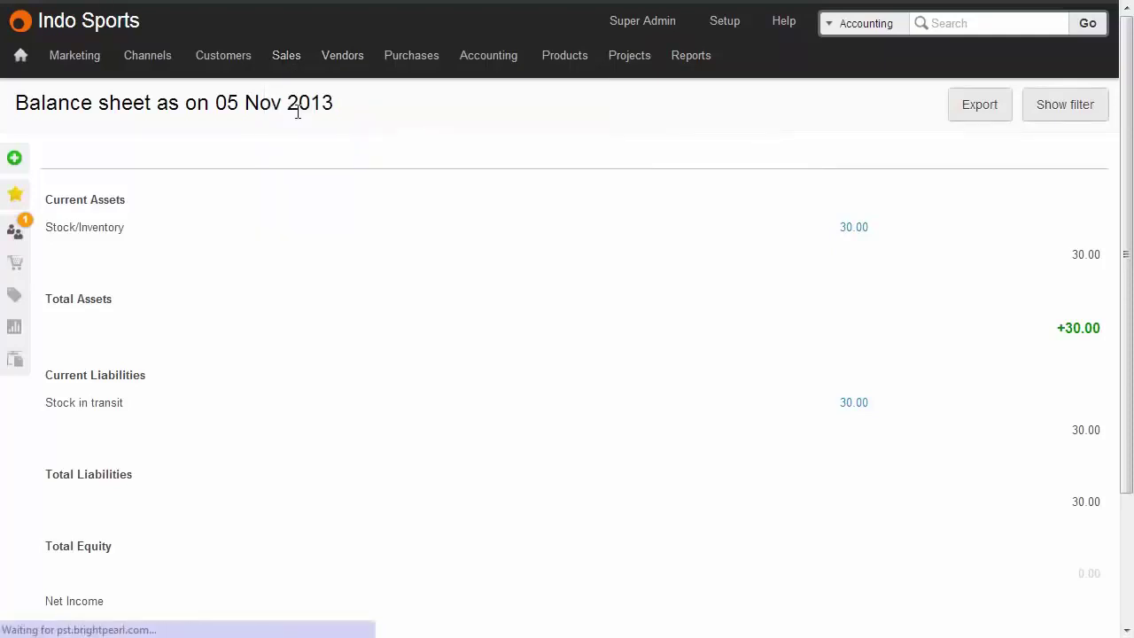
Fulfil and ship sales order 100002's Cisco office phone, then check Inventory Detail shows 1 left at 15.0000.
{"action": "left_click", "coordinate": [116, 283]}
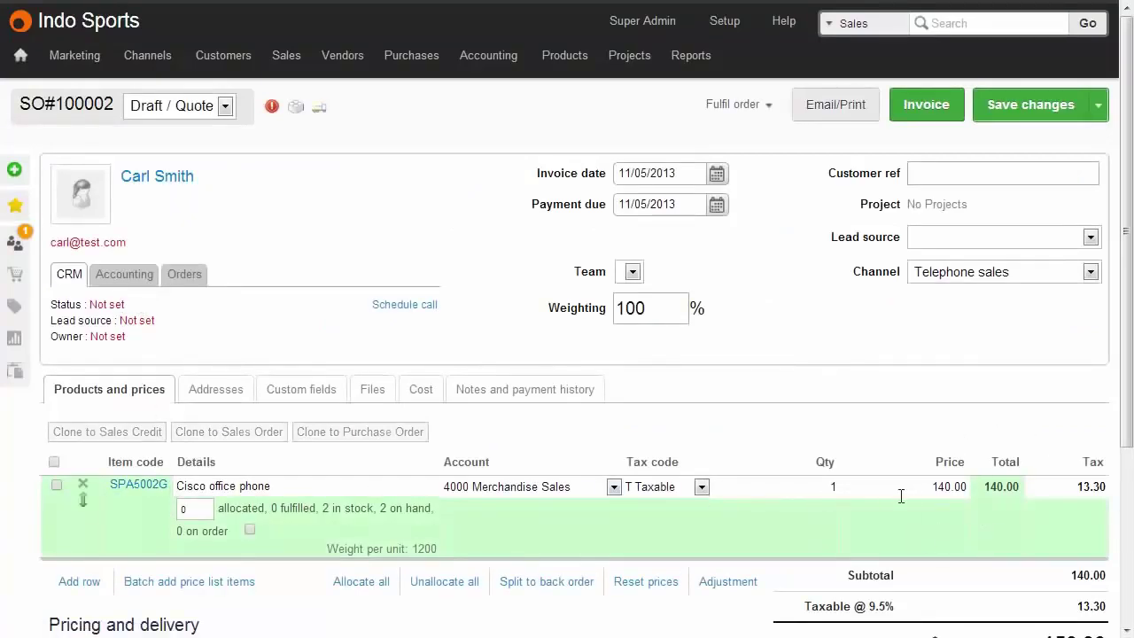
{"action": "left_click", "coordinate": [741, 108]}
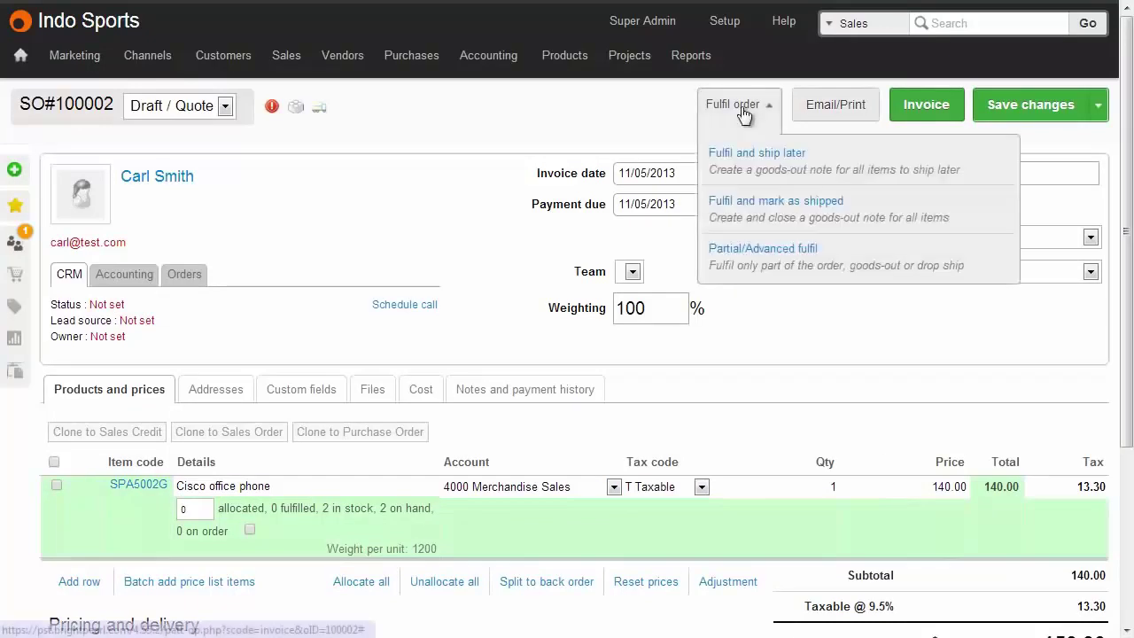
{"action": "left_click", "coordinate": [759, 211]}
{"action": "left_click", "coordinate": [603, 98]}
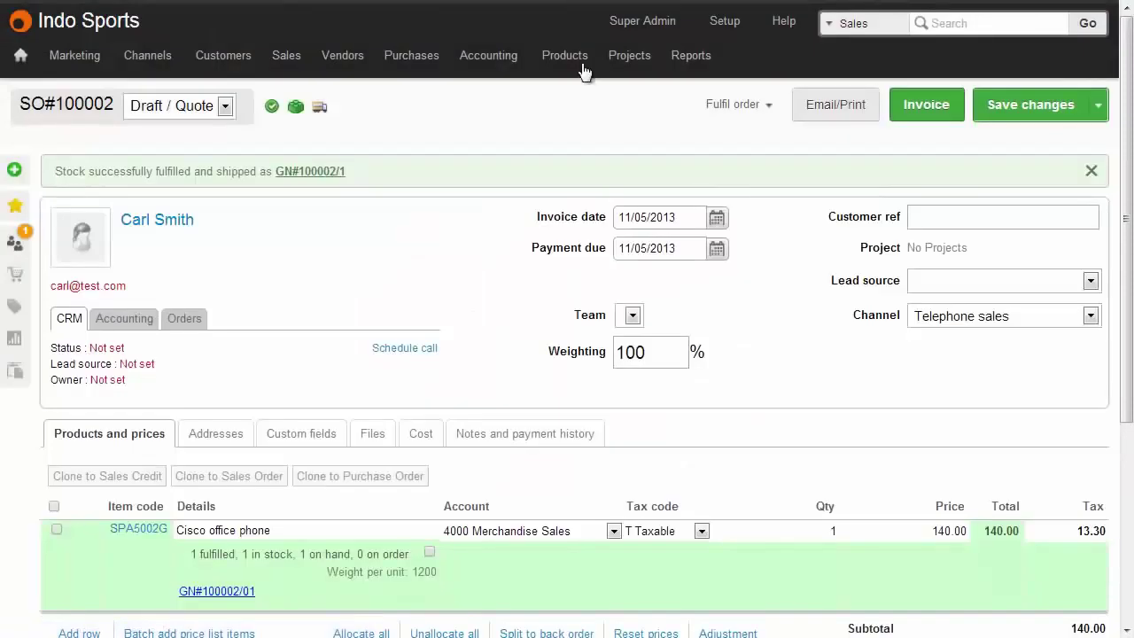
{"action": "mouse_move", "coordinate": [567, 56]}
{"action": "left_click", "coordinate": [581, 169]}
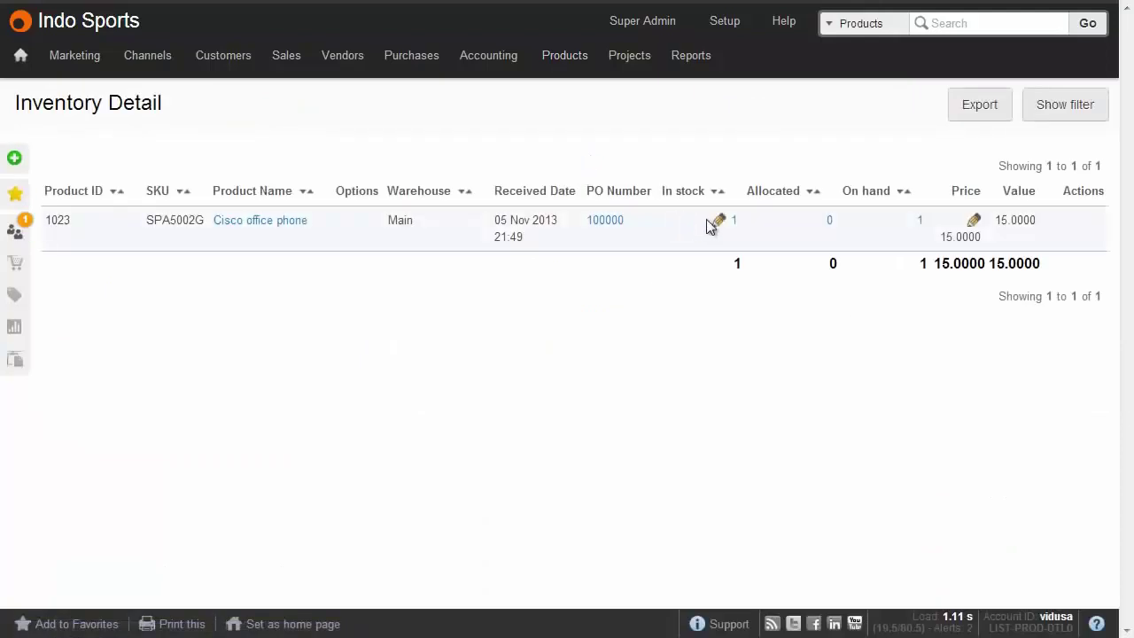
Review the balance sheet's 15.00 Stock/Inventory and the ledger's 15.00 Cost of Goods Sold entry, then reopen Inventory Detail.
{"action": "mouse_move", "coordinate": [685, 62]}
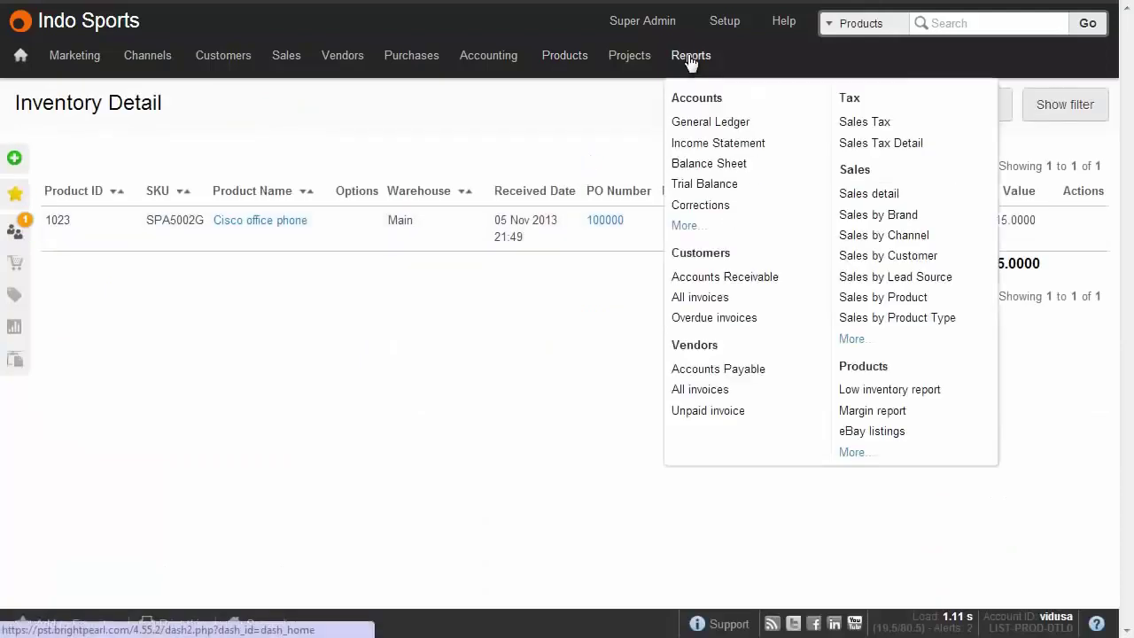
{"action": "left_click", "coordinate": [721, 167]}
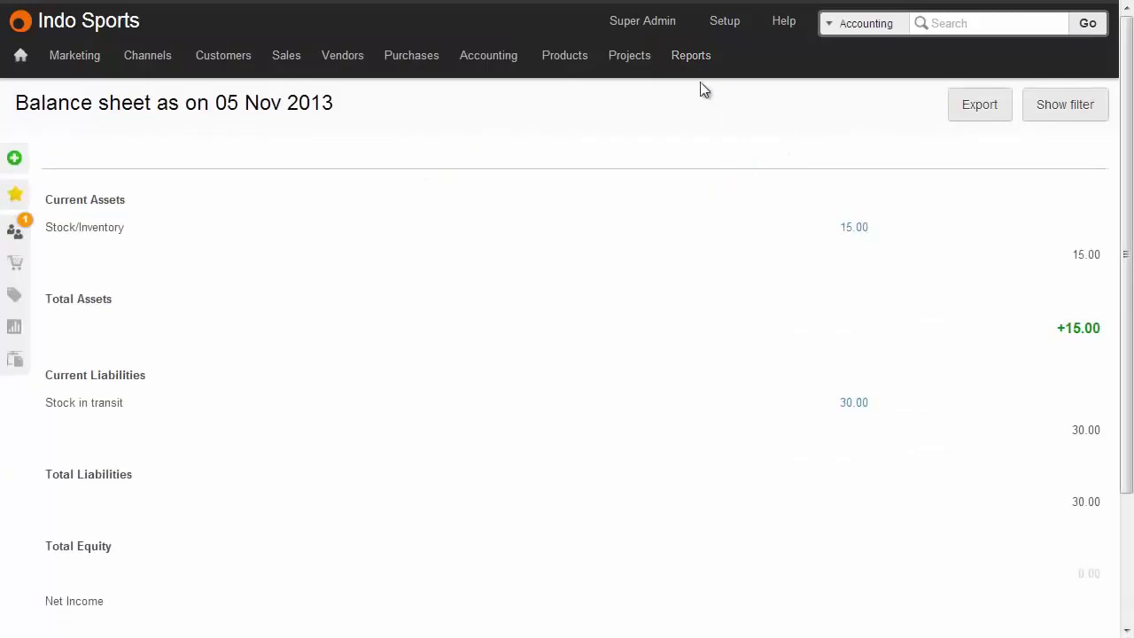
{"action": "mouse_move", "coordinate": [695, 64]}
{"action": "left_click", "coordinate": [714, 121]}
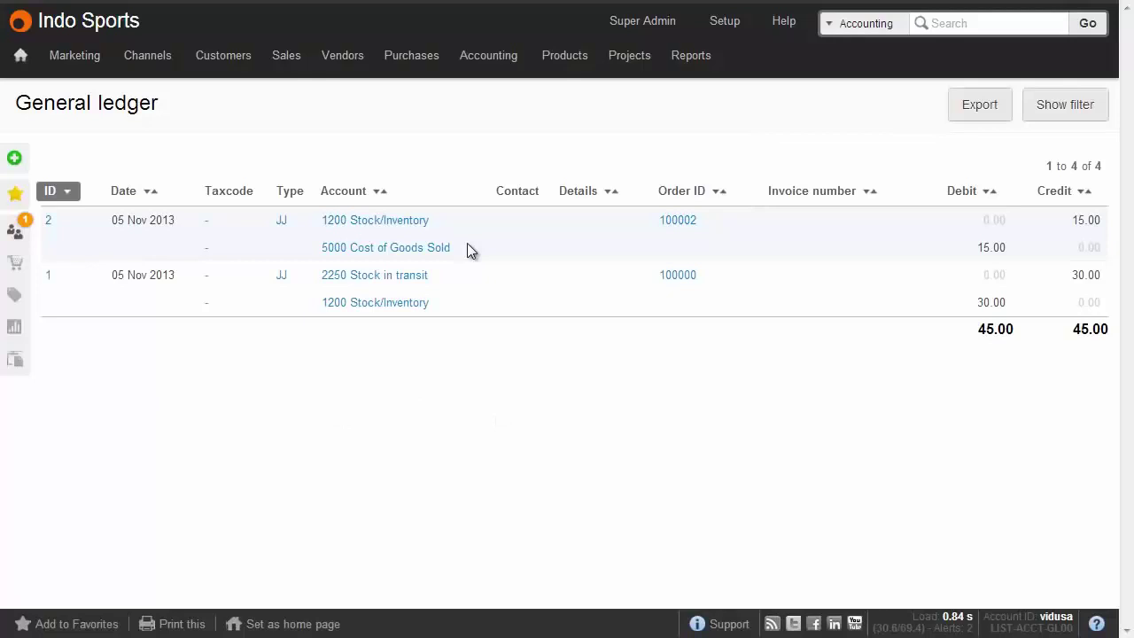
{"action": "mouse_move", "coordinate": [563, 53]}
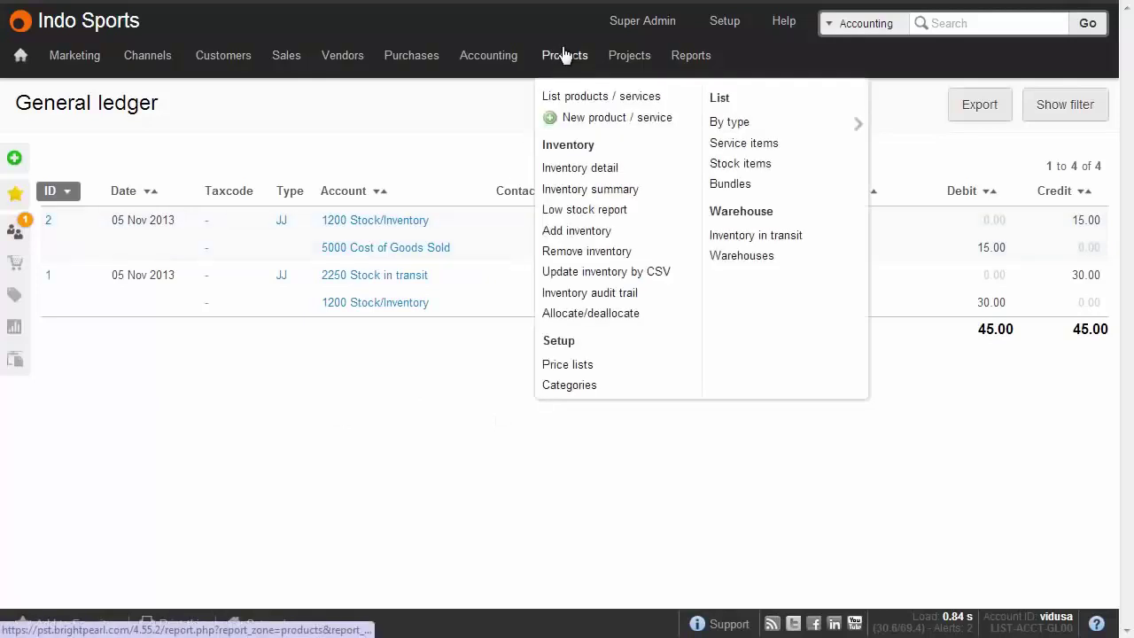
{"action": "left_click", "coordinate": [590, 170]}
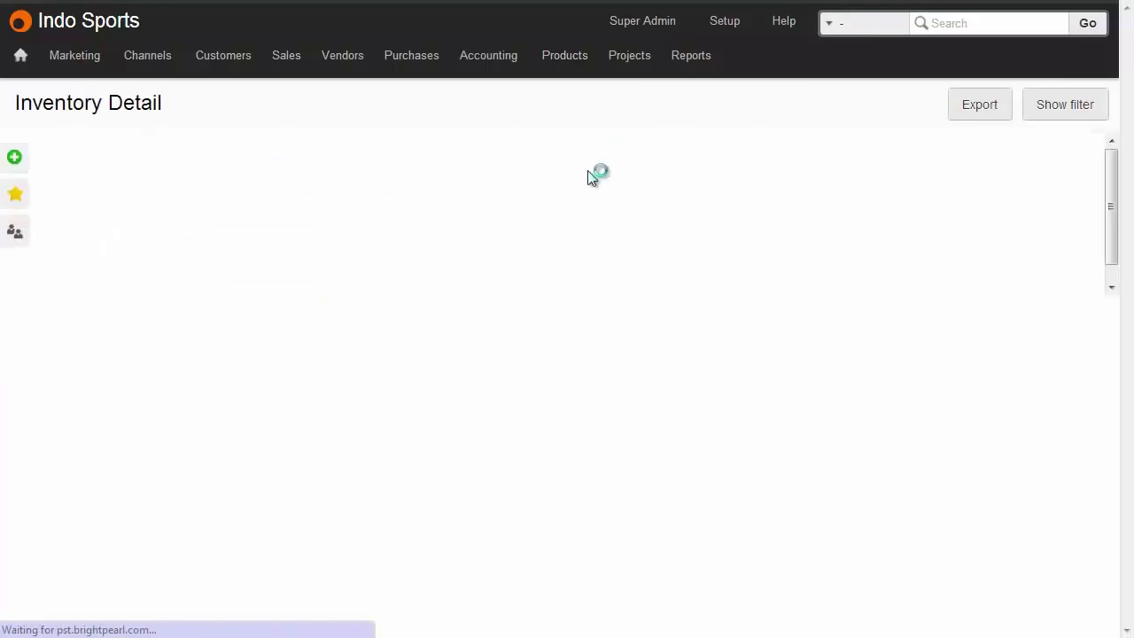
Revalue the remaining Cisco office phone to 12, reason 'Adjust', against 5100 Inventory value corrections.
{"action": "mouse_move", "coordinate": [958, 211]}
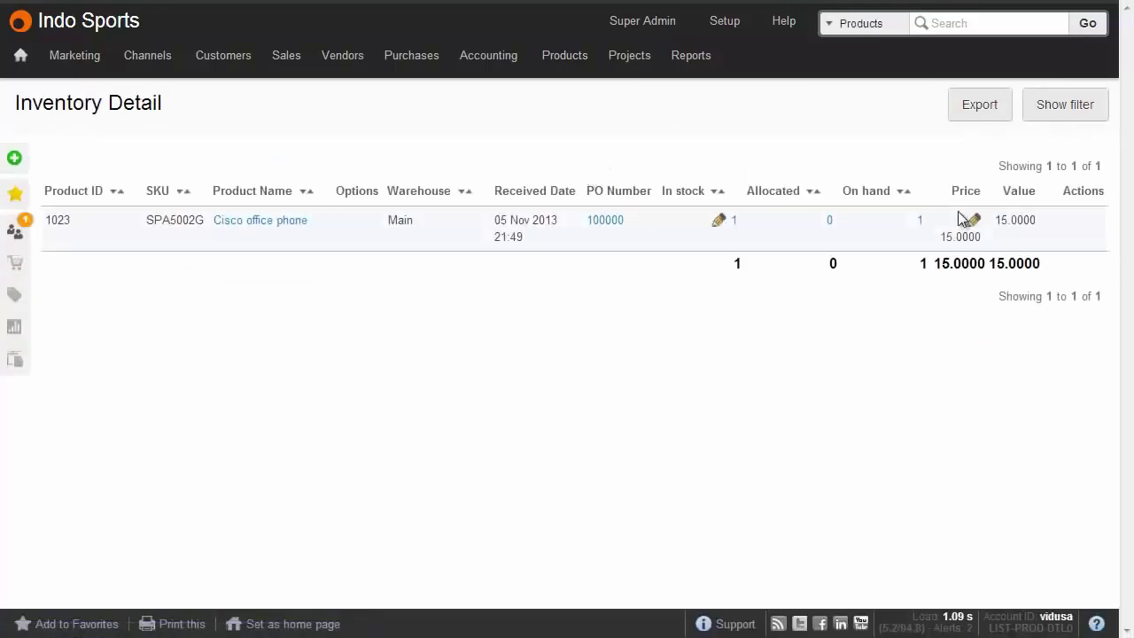
{"action": "left_click", "coordinate": [971, 221]}
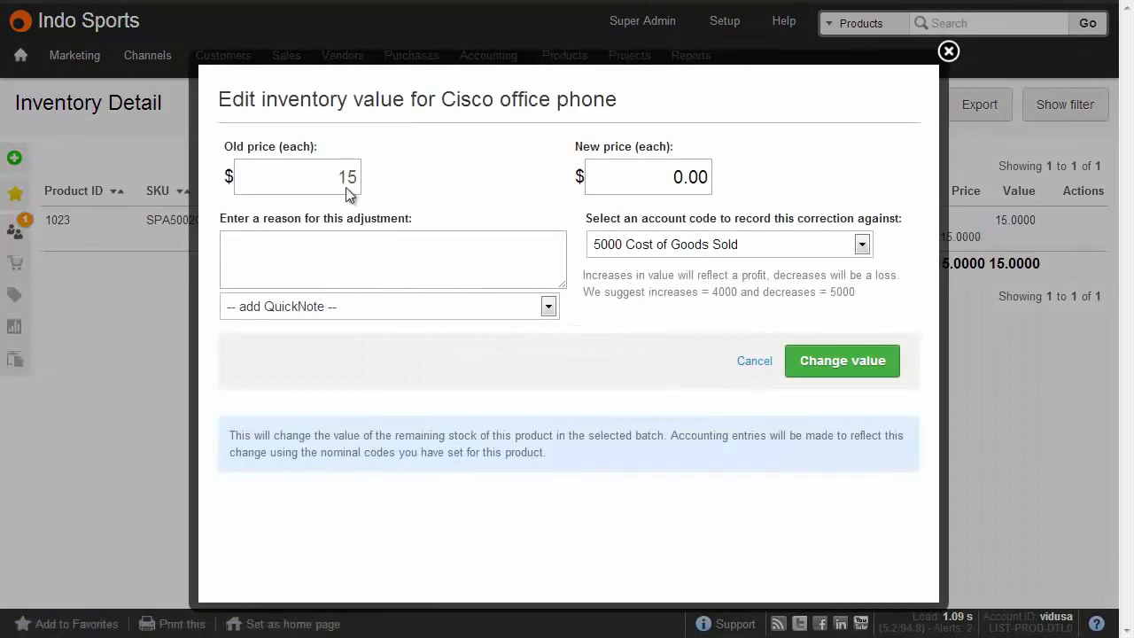
{"action": "left_click_drag", "start_coordinate": [636, 177], "coordinate": [746, 177]}
{"action": "type", "text": "12"}
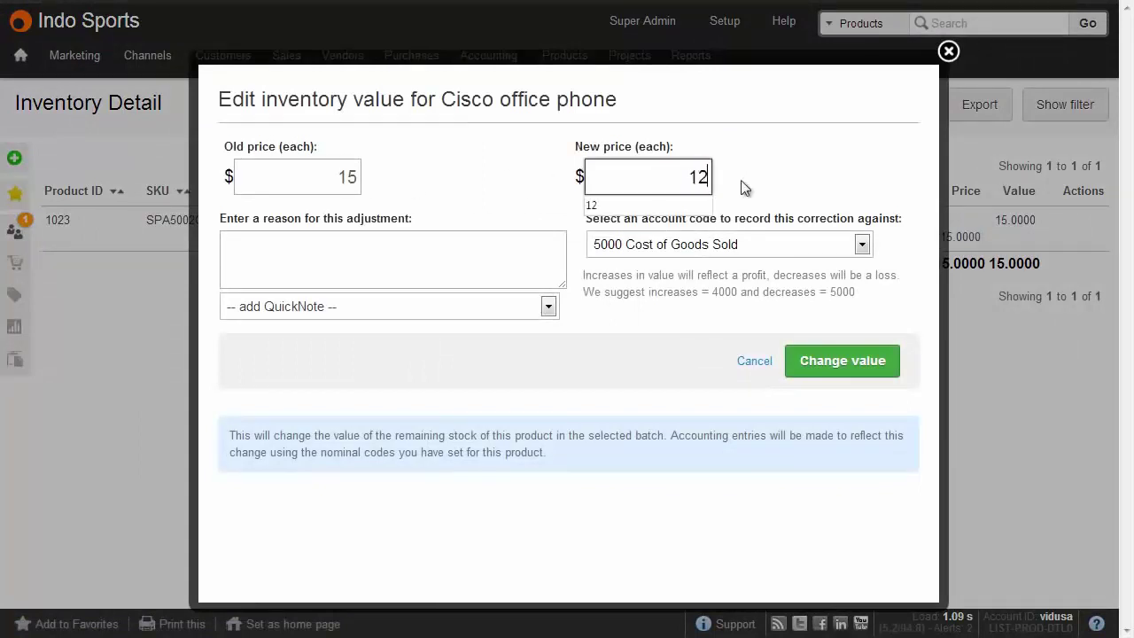
{"action": "left_click", "coordinate": [519, 244]}
{"action": "type", "text": "Adjust"}
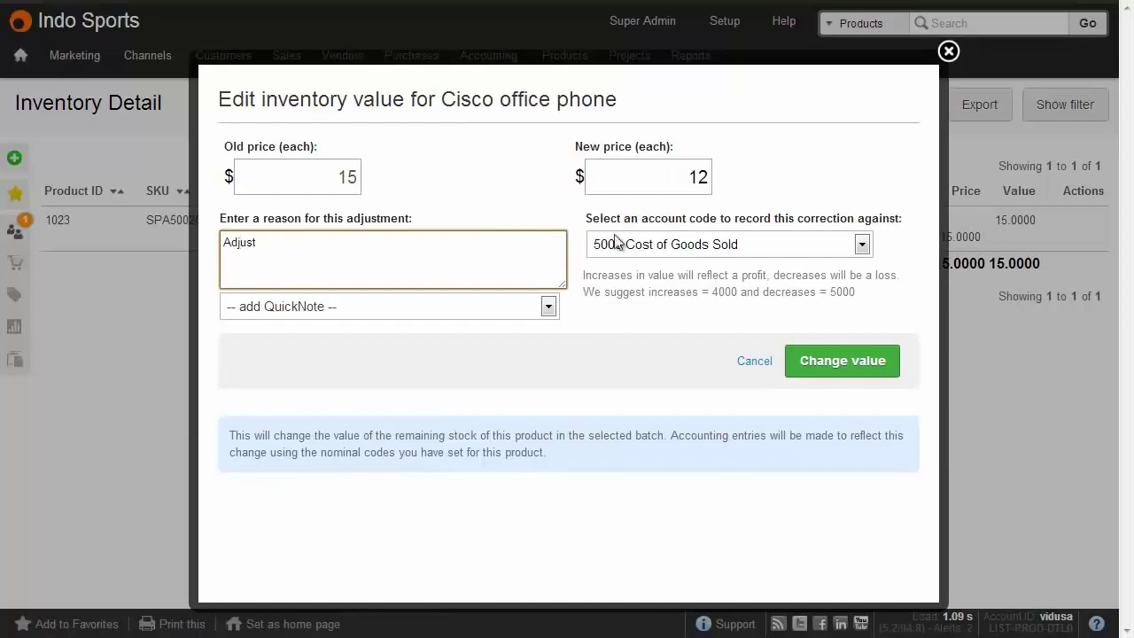
{"action": "left_click", "coordinate": [627, 244]}
{"action": "scroll", "coordinate": [858, 357], "scroll_direction": "down", "scroll_amount": 3}
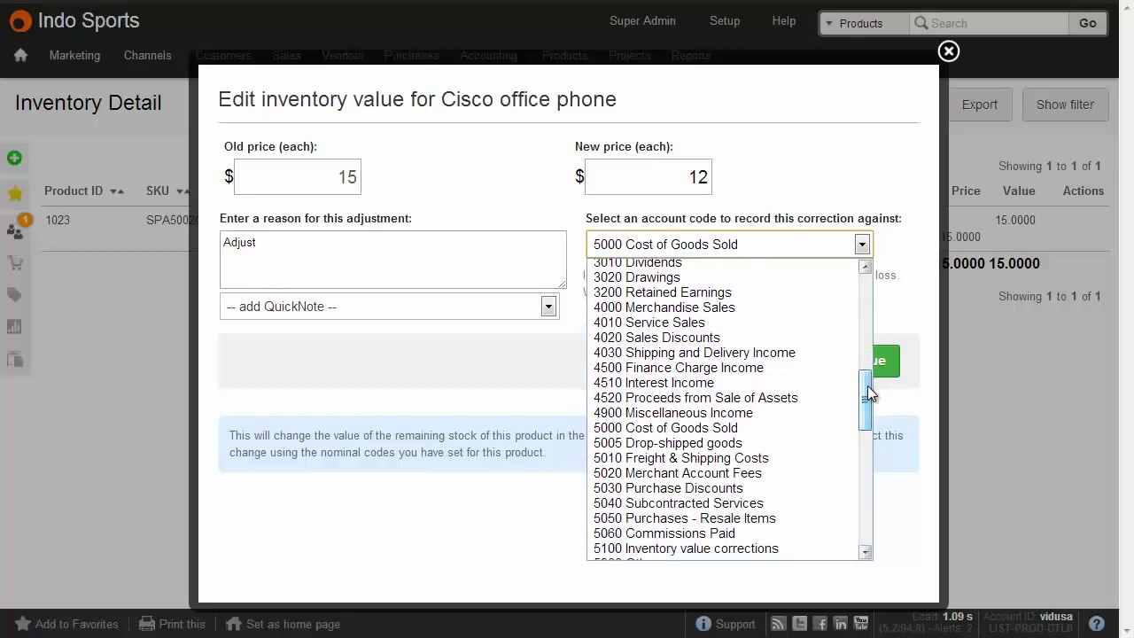
{"action": "left_click", "coordinate": [768, 547]}
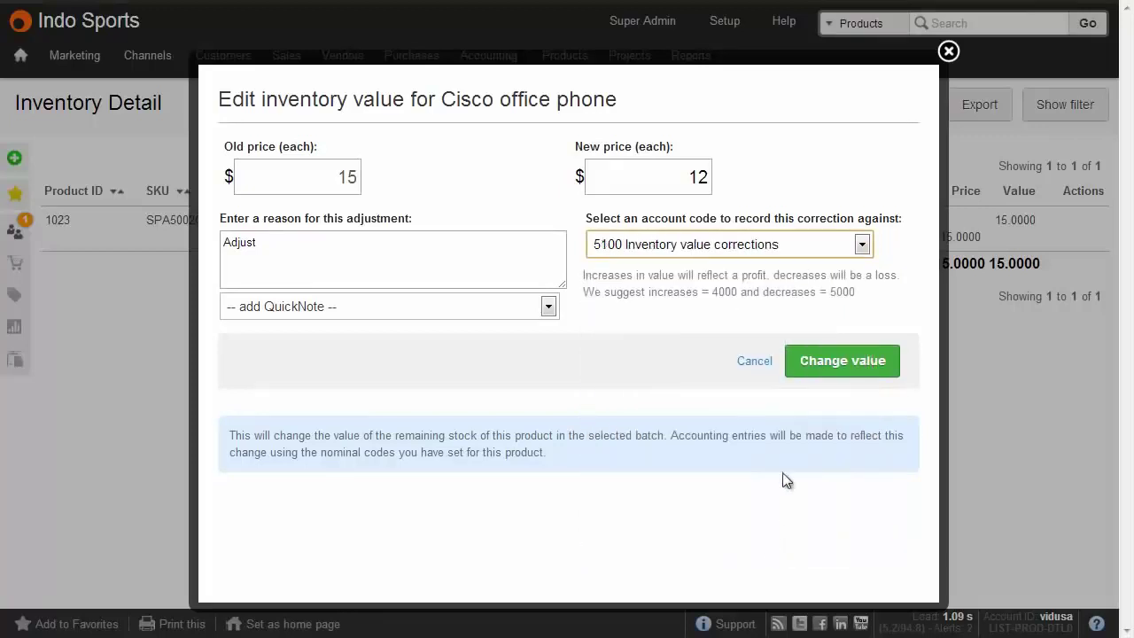
{"action": "left_click", "coordinate": [818, 370]}
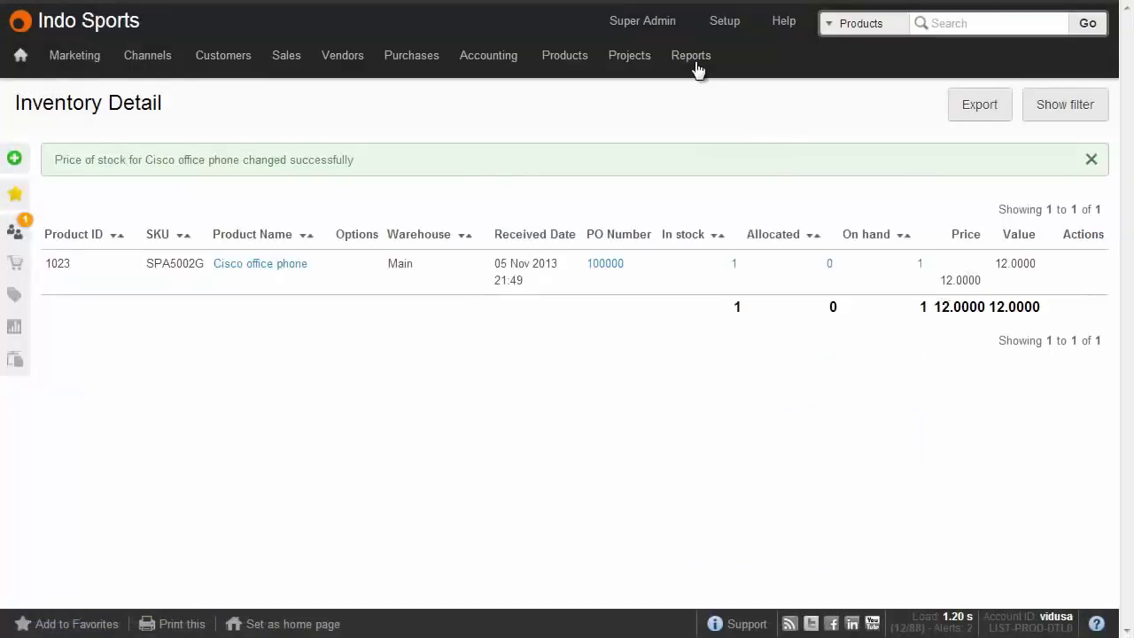
Review the General Ledger and the balance sheet showing 12.00 Stock/Inventory and 30.00 Stock in transit.
{"action": "mouse_move", "coordinate": [693, 67]}
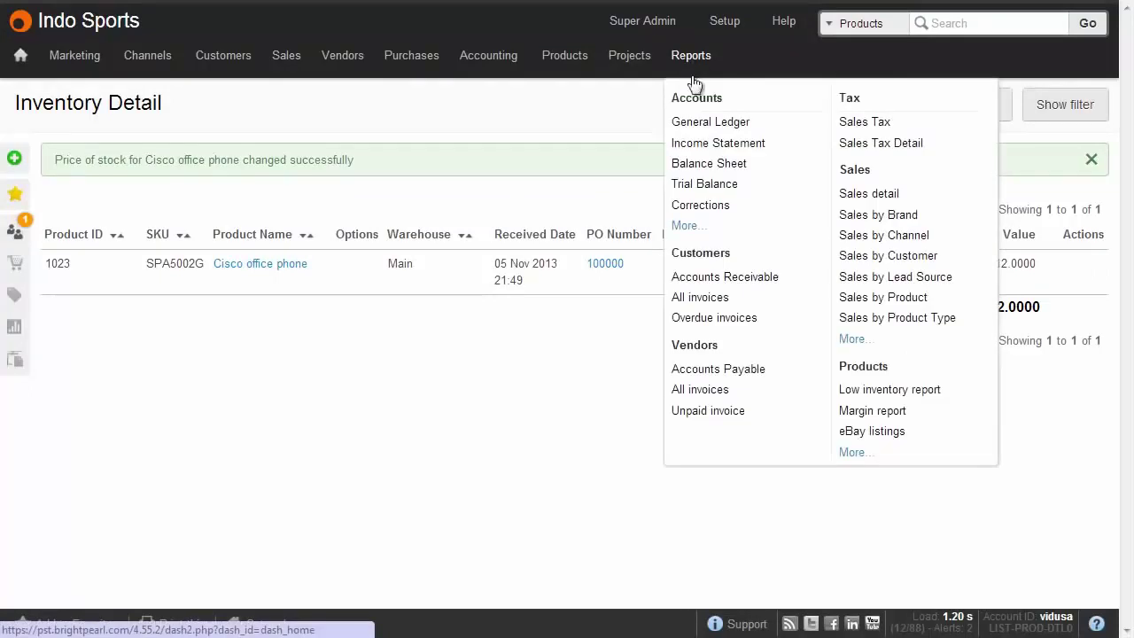
{"action": "left_click", "coordinate": [699, 125]}
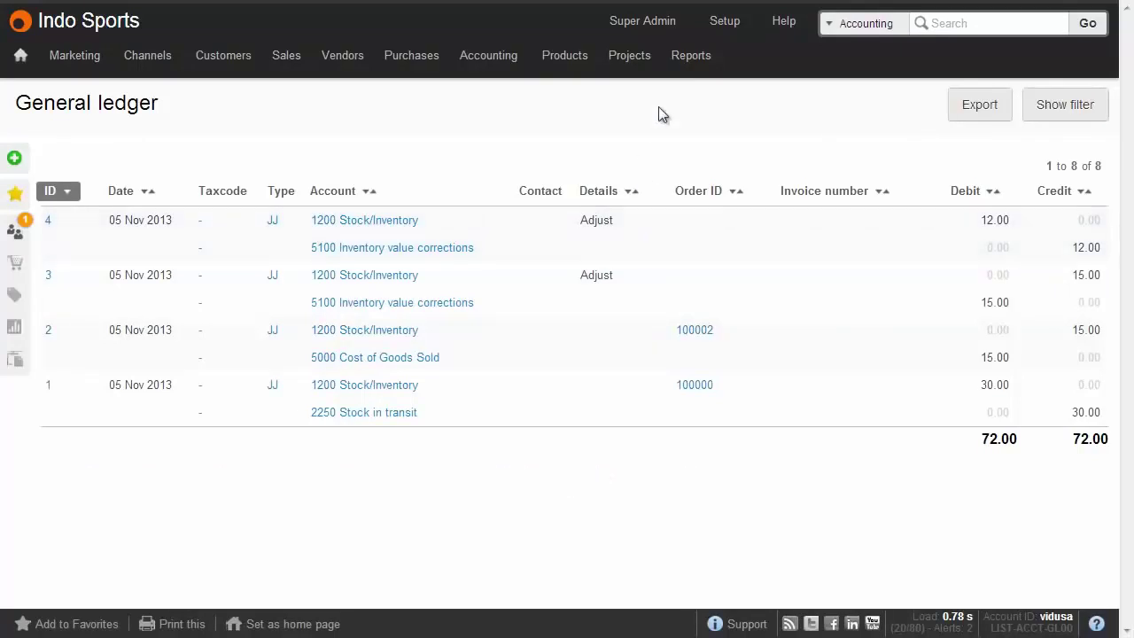
{"action": "mouse_move", "coordinate": [699, 68]}
{"action": "left_click", "coordinate": [701, 165]}
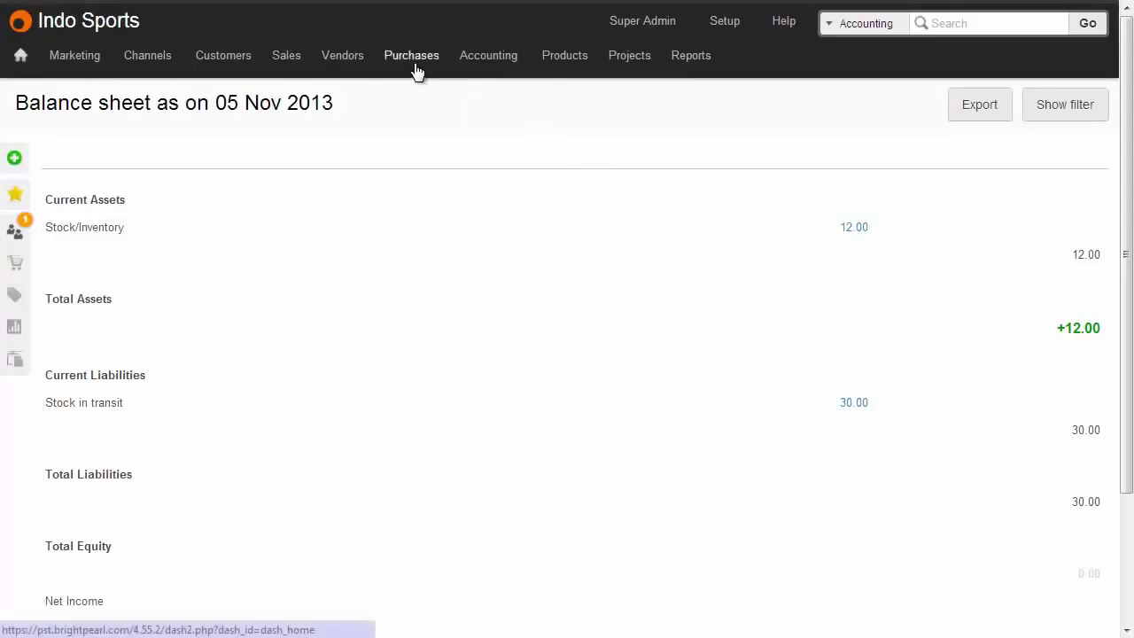
Reopen pending purchase order 100000 from the recent purchase orders list.
{"action": "mouse_move", "coordinate": [414, 78]}
{"action": "left_click", "coordinate": [428, 100]}
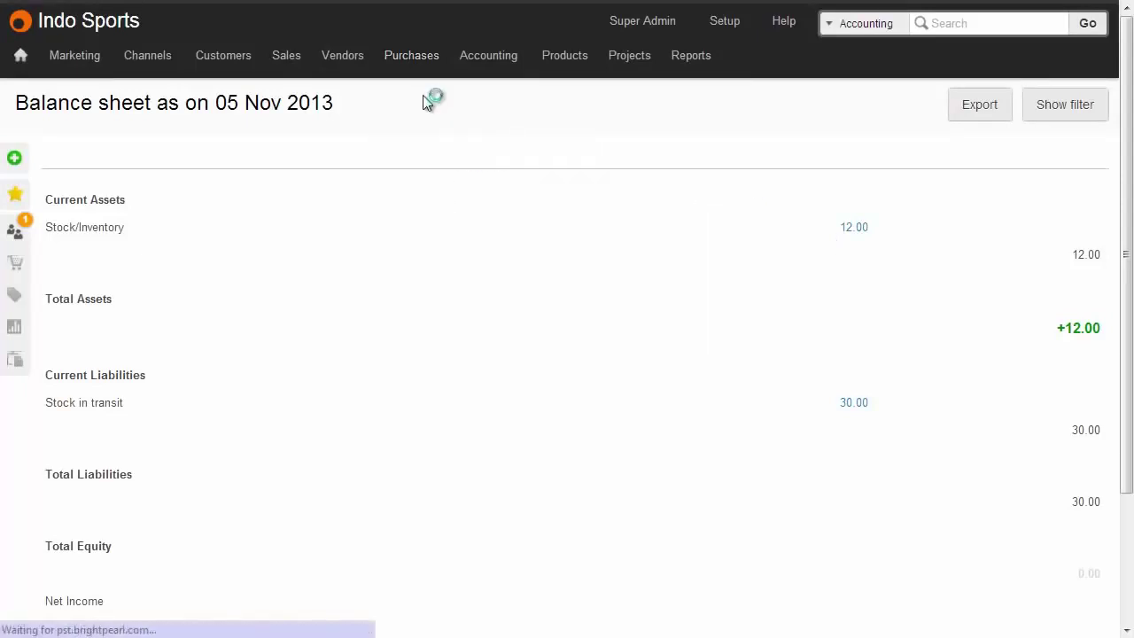
{"action": "left_click", "coordinate": [160, 233]}
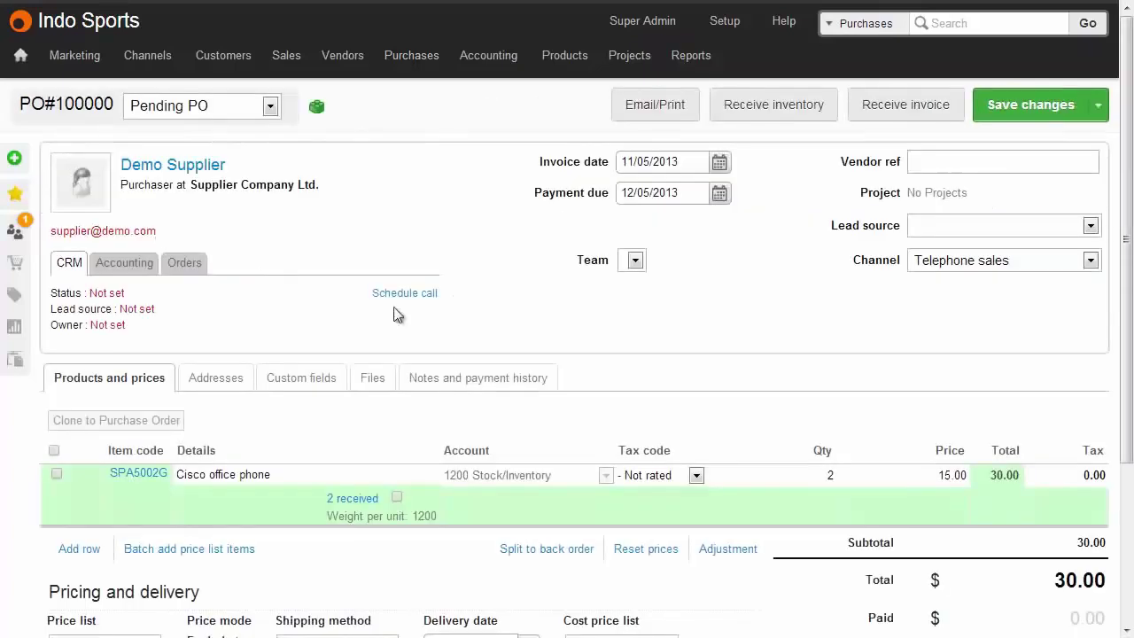
Change the Cisco office phone's unit price on PO 100000 to 12 and save the order.
{"action": "left_click", "coordinate": [939, 478]}
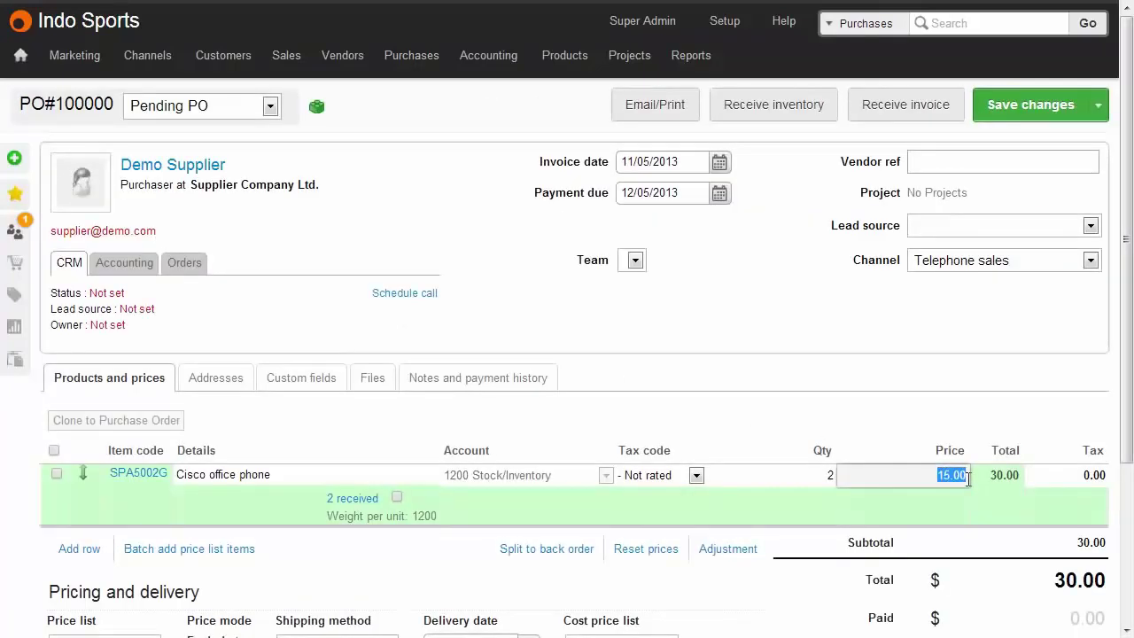
{"action": "type", "text": "12"}
{"action": "left_click", "coordinate": [977, 414]}
{"action": "left_click", "coordinate": [1002, 108]}
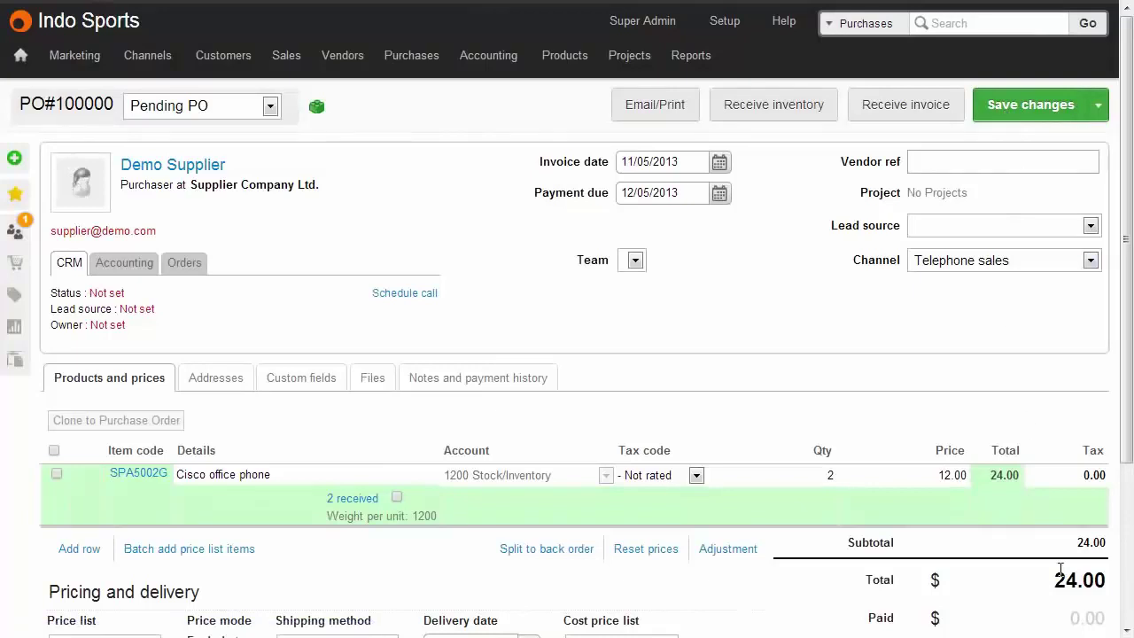
Receive the supplier invoice for PO 100000, entering the vendor's invoice reference.
{"action": "left_click", "coordinate": [896, 113]}
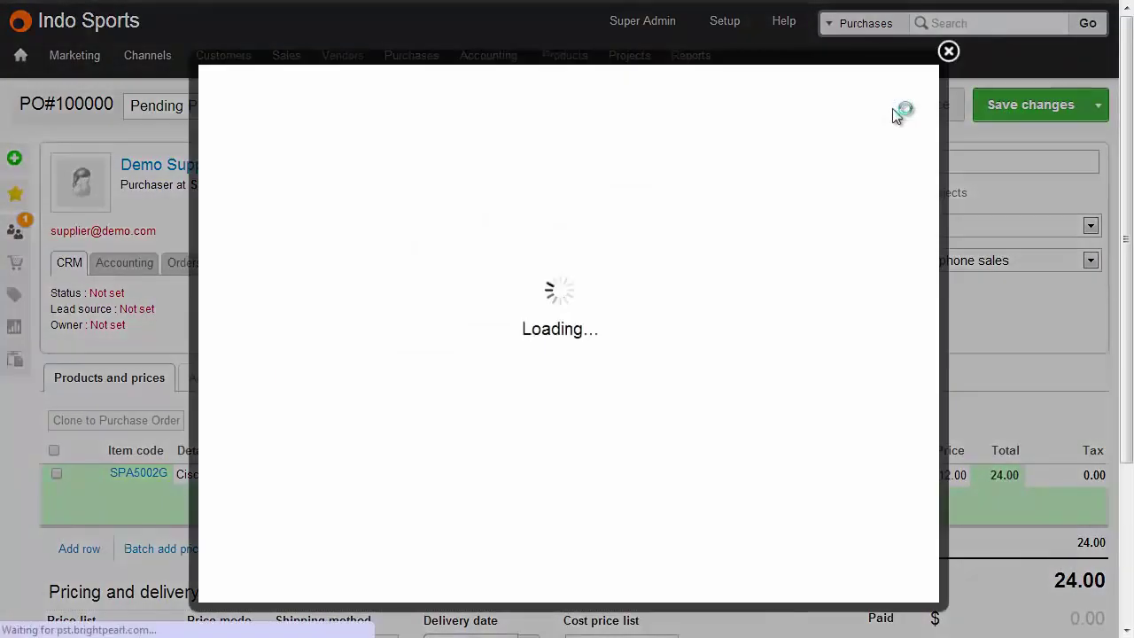
{"action": "left_click", "coordinate": [262, 173]}
{"action": "type", "text": "34564566"}
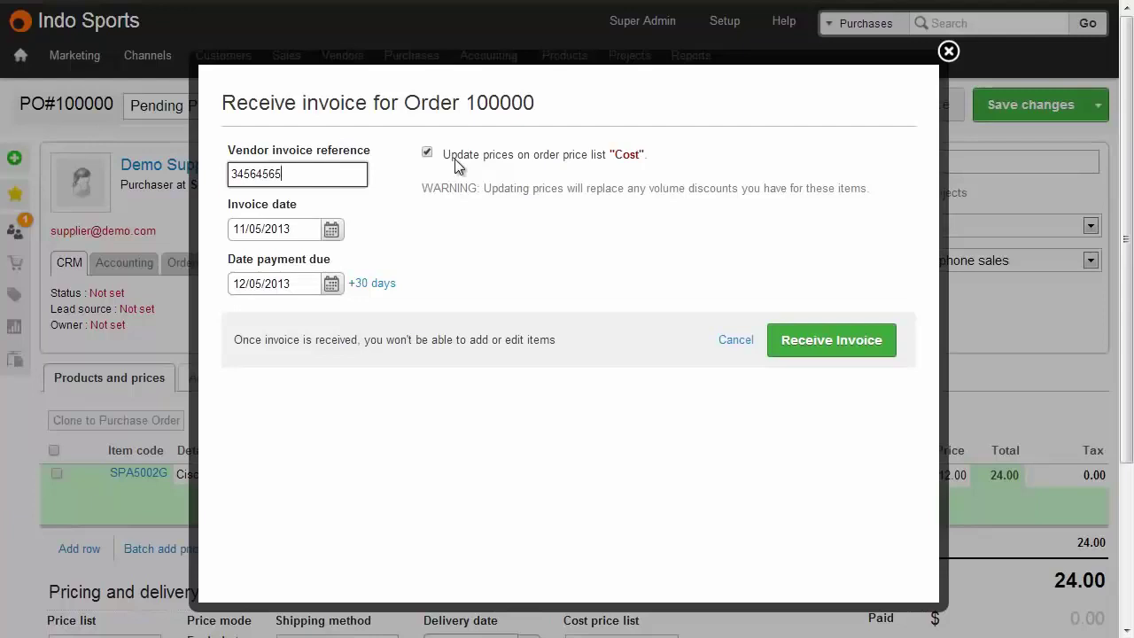
{"action": "left_click", "coordinate": [800, 342]}
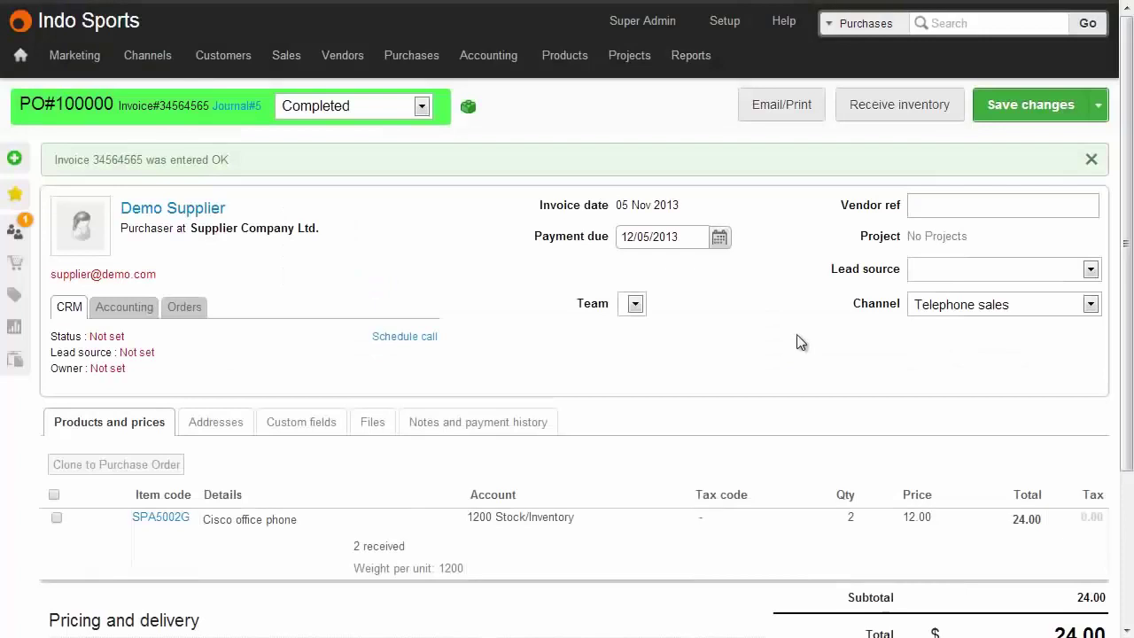
Review the General Ledger's purchase invoice entries and the updated balance sheet.
{"action": "mouse_move", "coordinate": [691, 62]}
{"action": "left_click", "coordinate": [699, 124]}
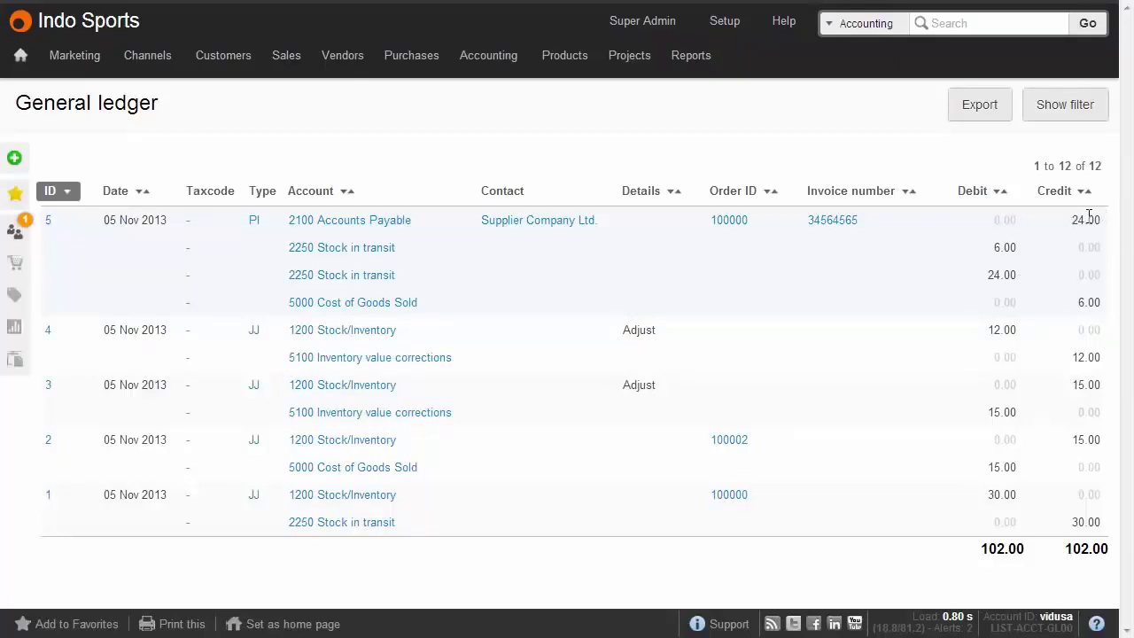
{"action": "mouse_move", "coordinate": [679, 62]}
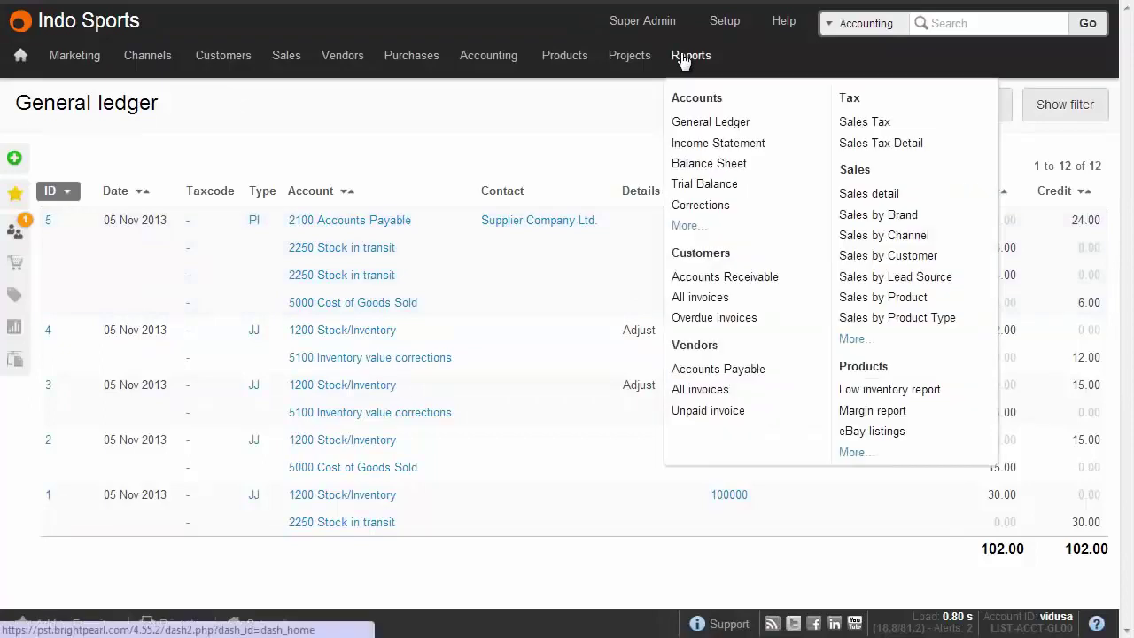
{"action": "left_click", "coordinate": [704, 161]}
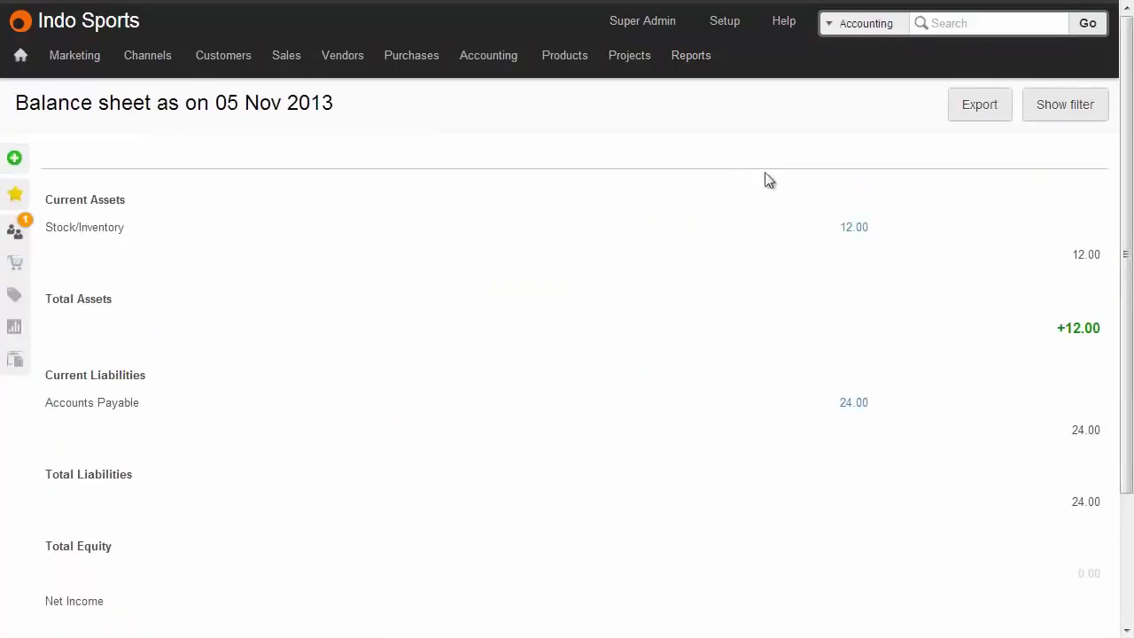
Check the income statement, then list recent sales orders showing drafts 100002 and 100001.
{"action": "mouse_move", "coordinate": [693, 62]}
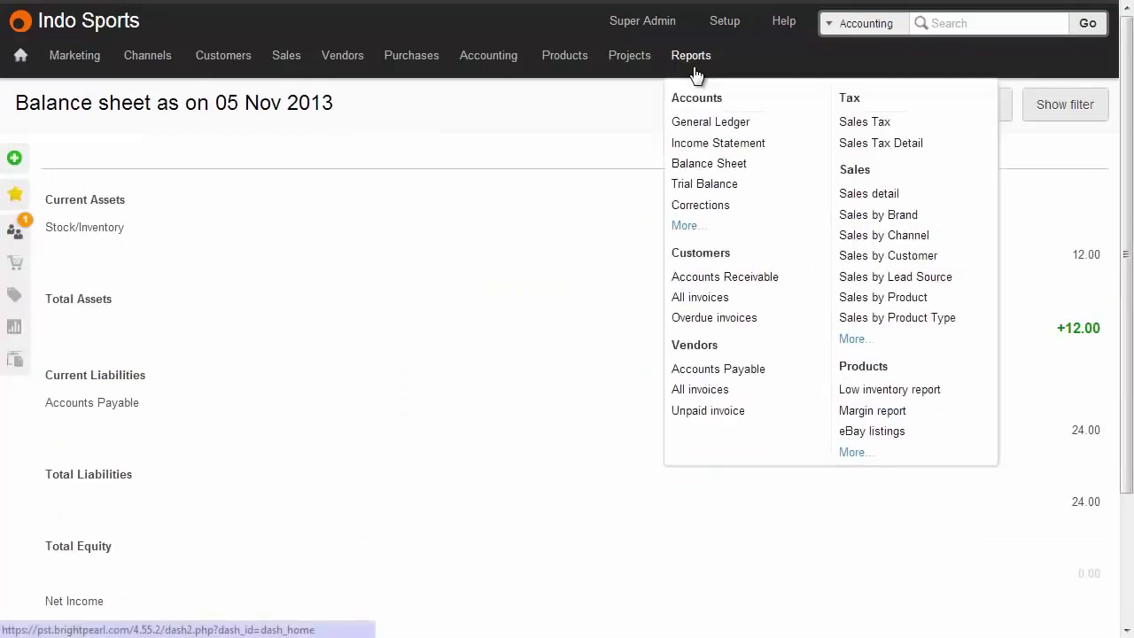
{"action": "left_click", "coordinate": [723, 144]}
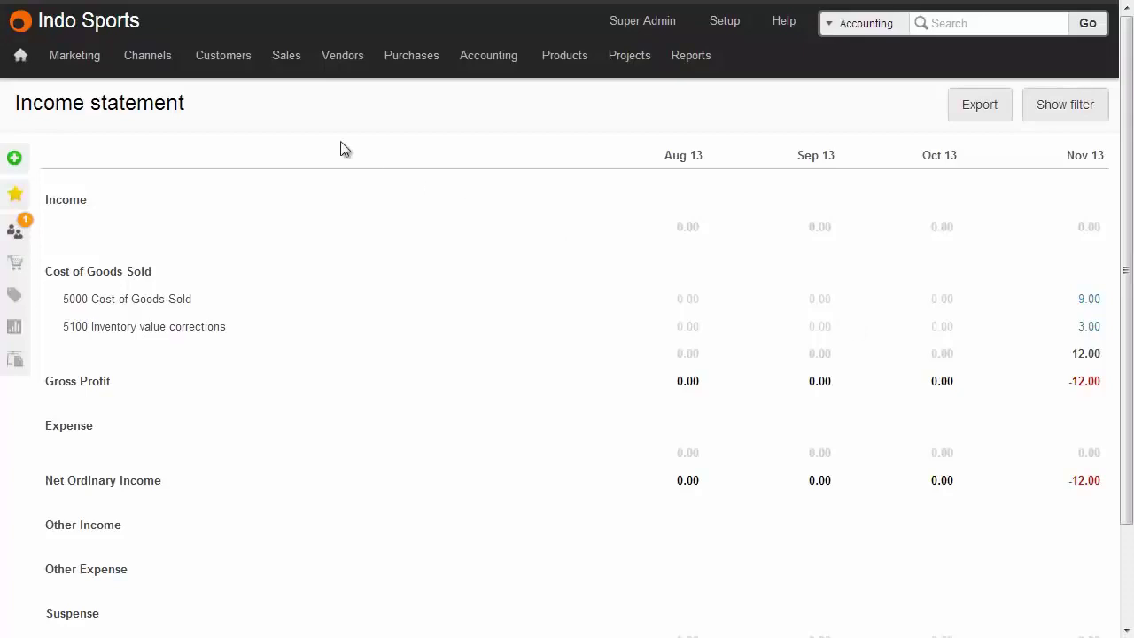
{"action": "mouse_move", "coordinate": [284, 62]}
{"action": "left_click", "coordinate": [295, 121]}
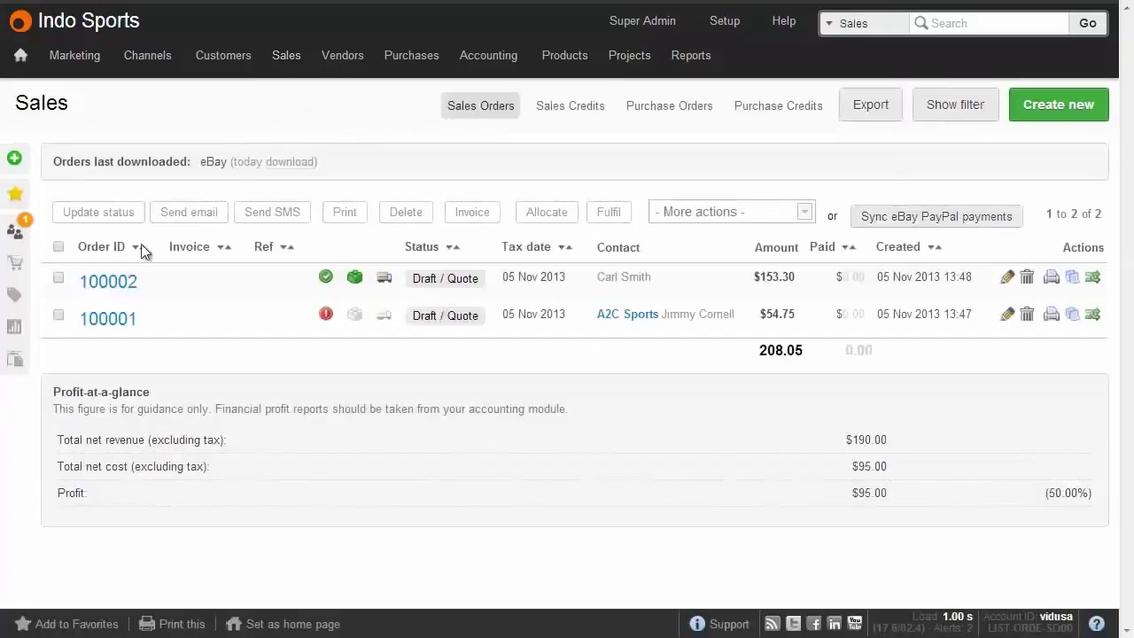
Fulfil A2C Sports' sales order 100001 for one Cisco office phone and mark it shipped.
{"action": "left_click", "coordinate": [107, 320]}
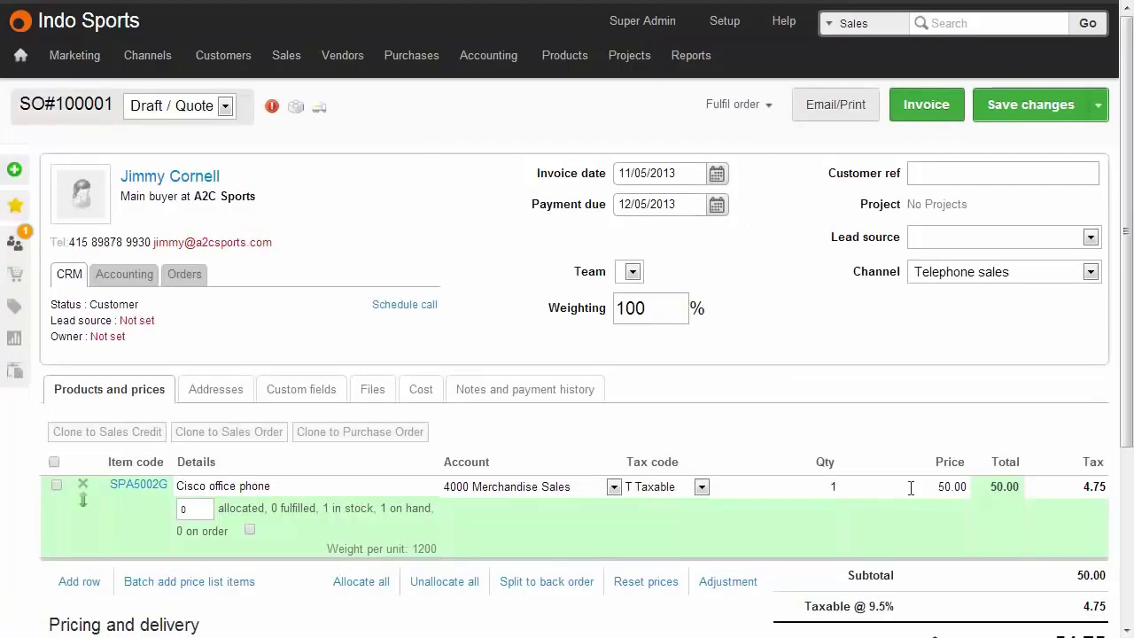
{"action": "left_click", "coordinate": [736, 104]}
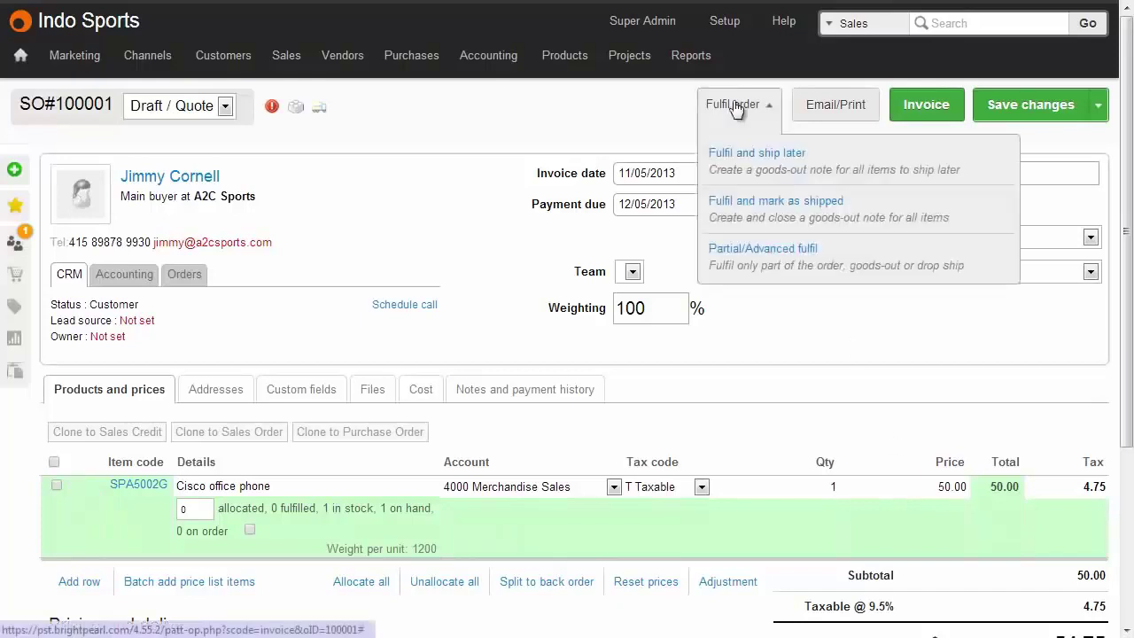
{"action": "left_click", "coordinate": [754, 221]}
{"action": "left_click", "coordinate": [602, 95]}
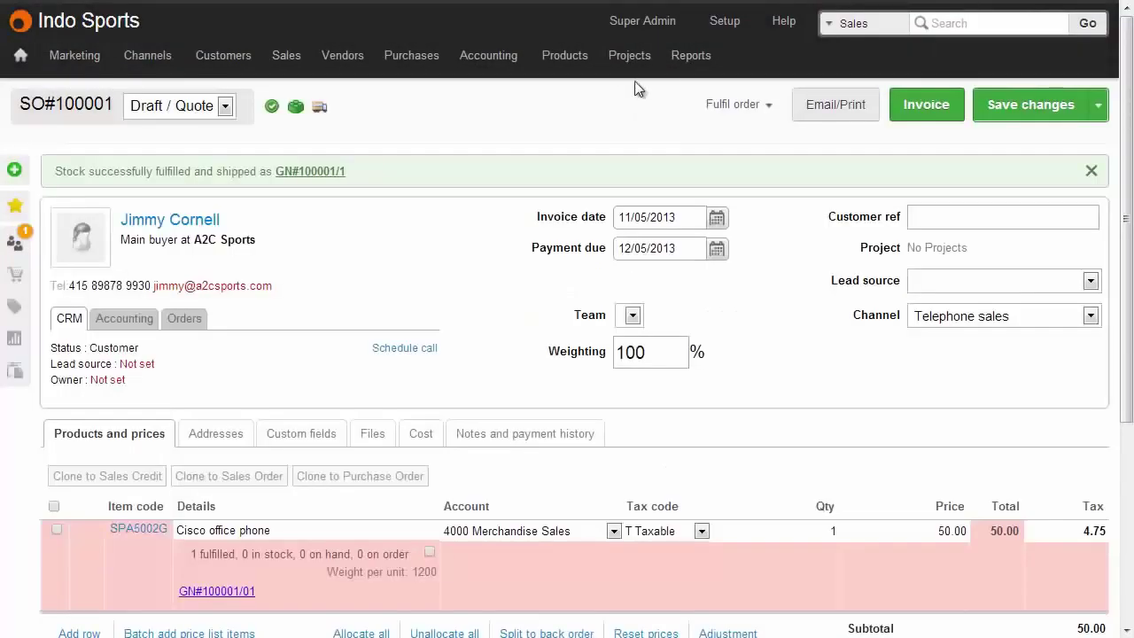
Check the shipment's ledger entry, then the income statement: 21.00 cost of goods sold, -24.00 gross profit.
{"action": "mouse_move", "coordinate": [690, 58]}
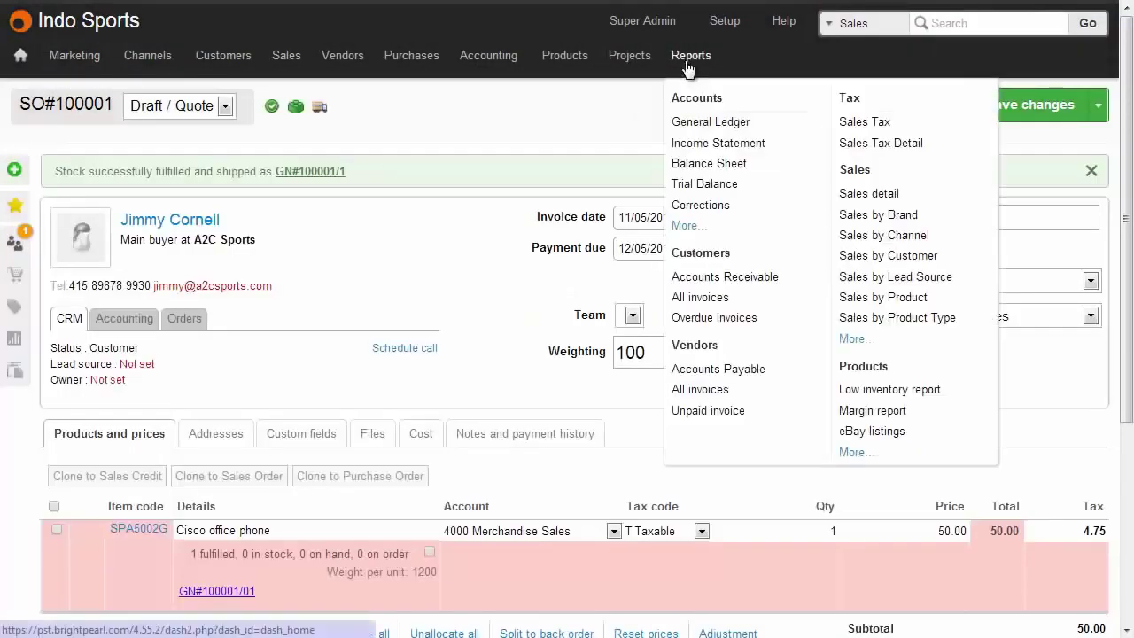
{"action": "left_click", "coordinate": [700, 119]}
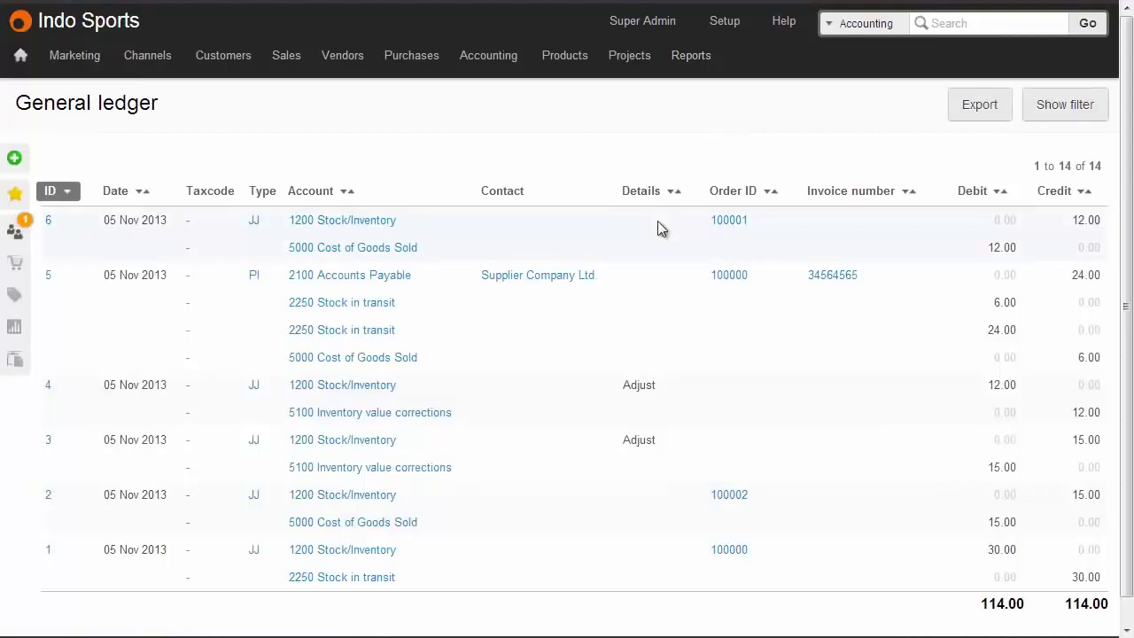
{"action": "mouse_move", "coordinate": [696, 80]}
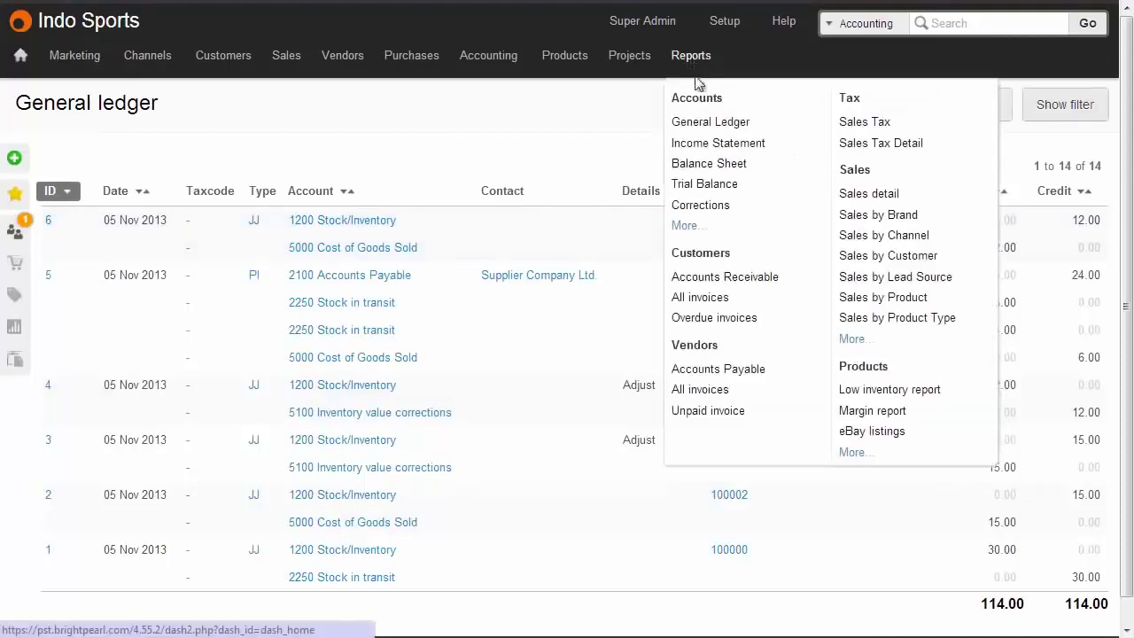
{"action": "left_click", "coordinate": [701, 142]}
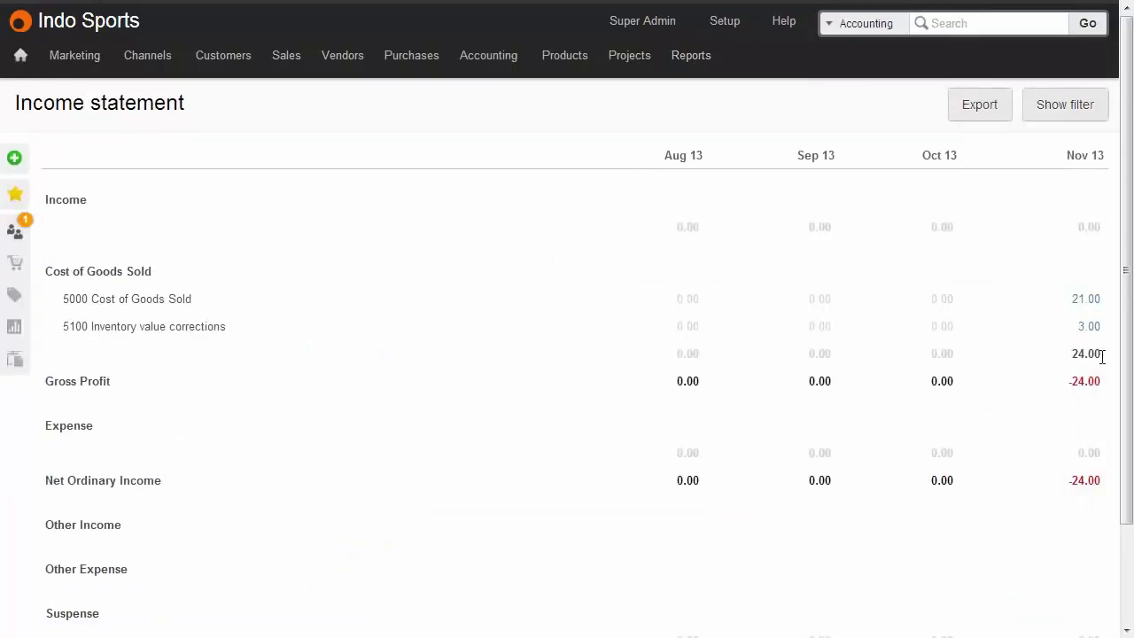
View the Balance Sheet, then open the inventory value editor for the blue Necky Manitou Sport Kayak (10 in stock at 50.00).
{"action": "mouse_move", "coordinate": [703, 55]}
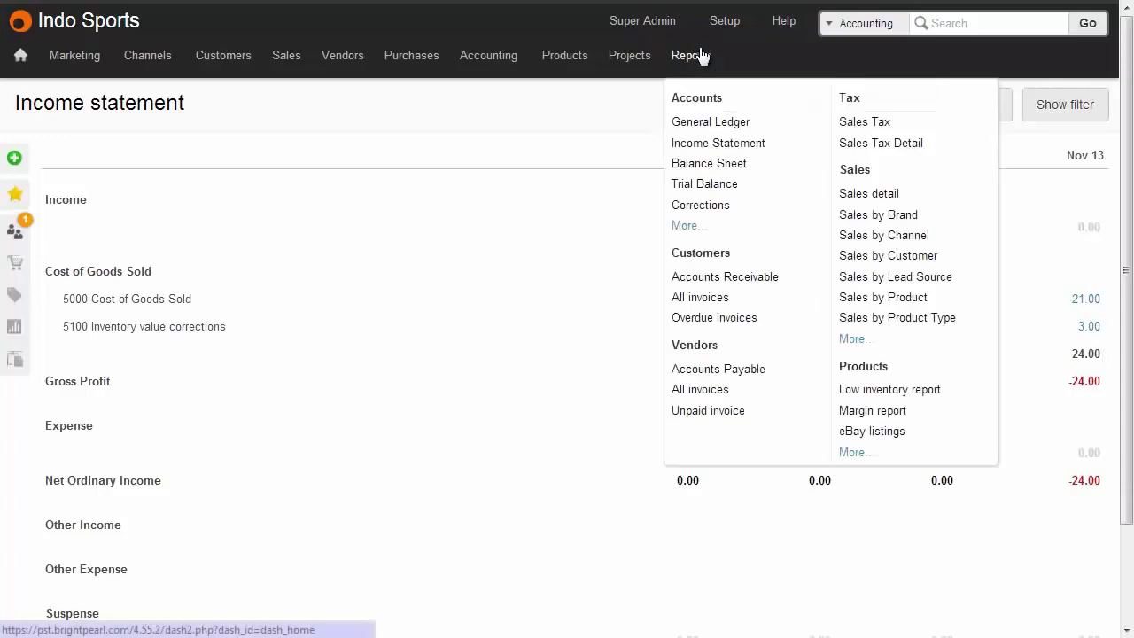
{"action": "left_click", "coordinate": [706, 166]}
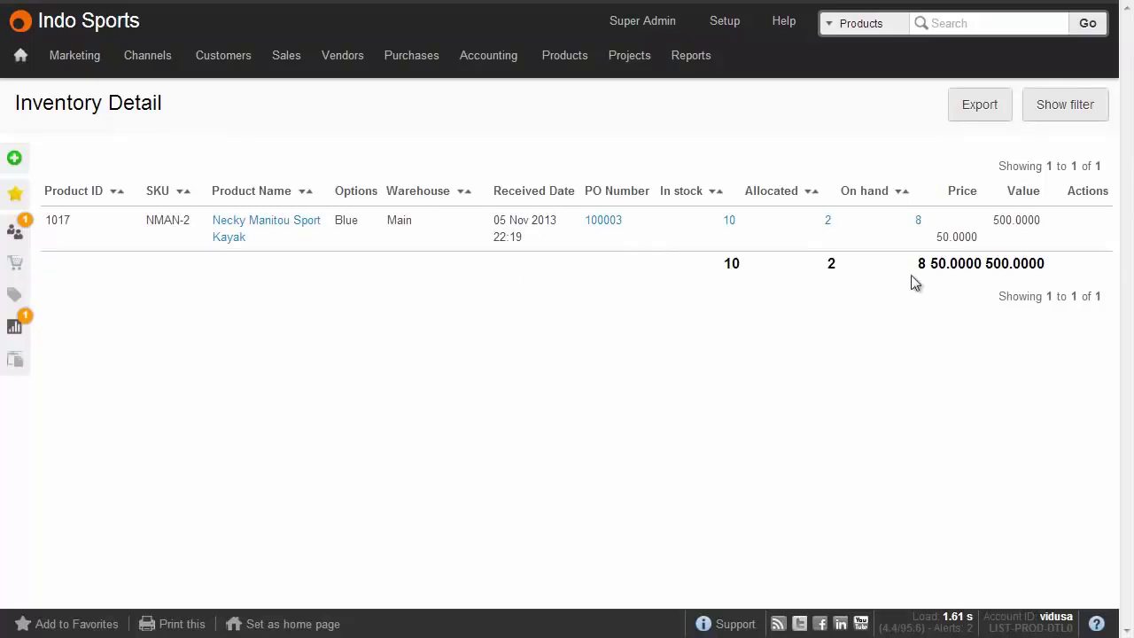
{"action": "left_click", "coordinate": [972, 223]}
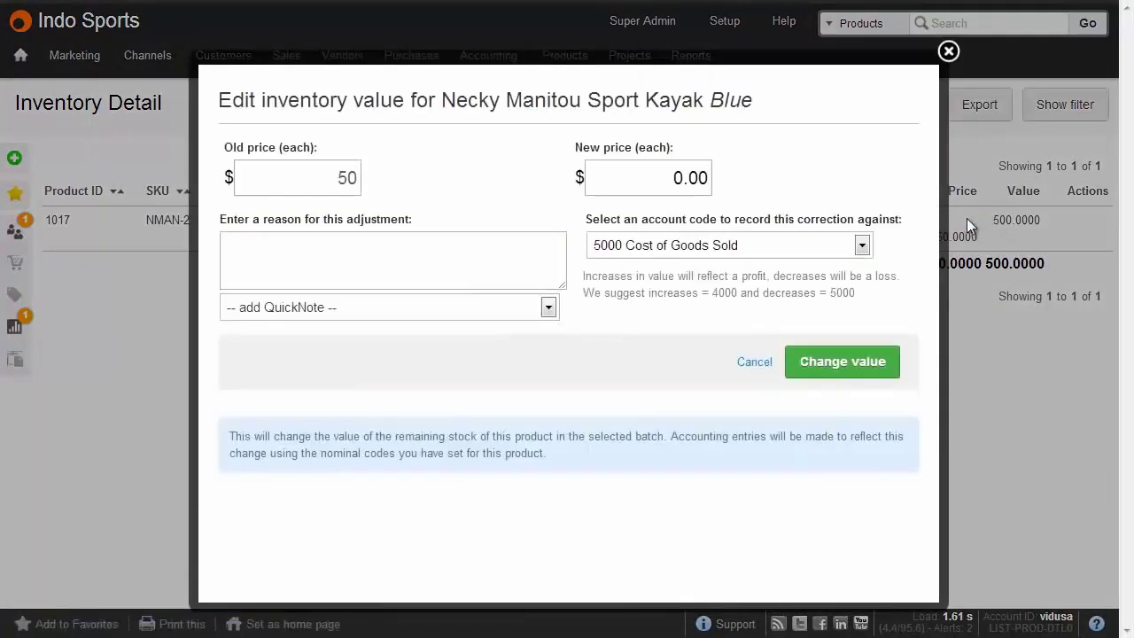
Revalue the kayak's 8 unallocated units to 40 each, reason 'Amend', against 5100 Inventory value corrections.
{"action": "left_click_drag", "start_coordinate": [662, 175], "coordinate": [747, 176]}
{"action": "type", "text": "40"}
{"action": "left_click", "coordinate": [528, 257]}
{"action": "type", "text": "Amend"}
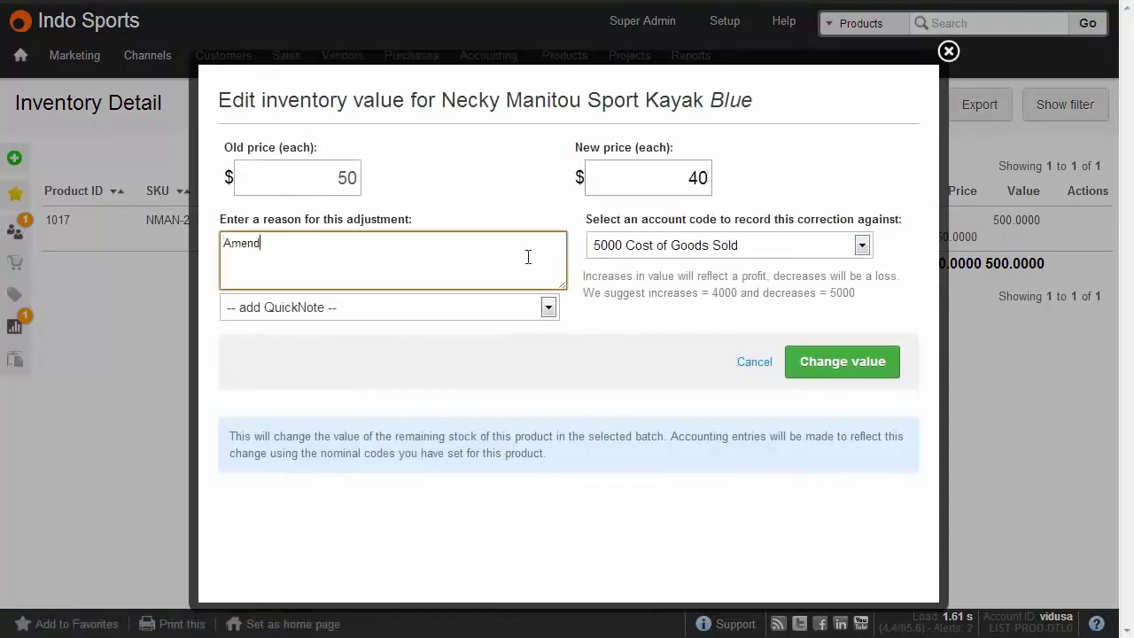
{"action": "left_click", "coordinate": [708, 248]}
{"action": "left_click_drag", "start_coordinate": [865, 360], "coordinate": [865, 405]}
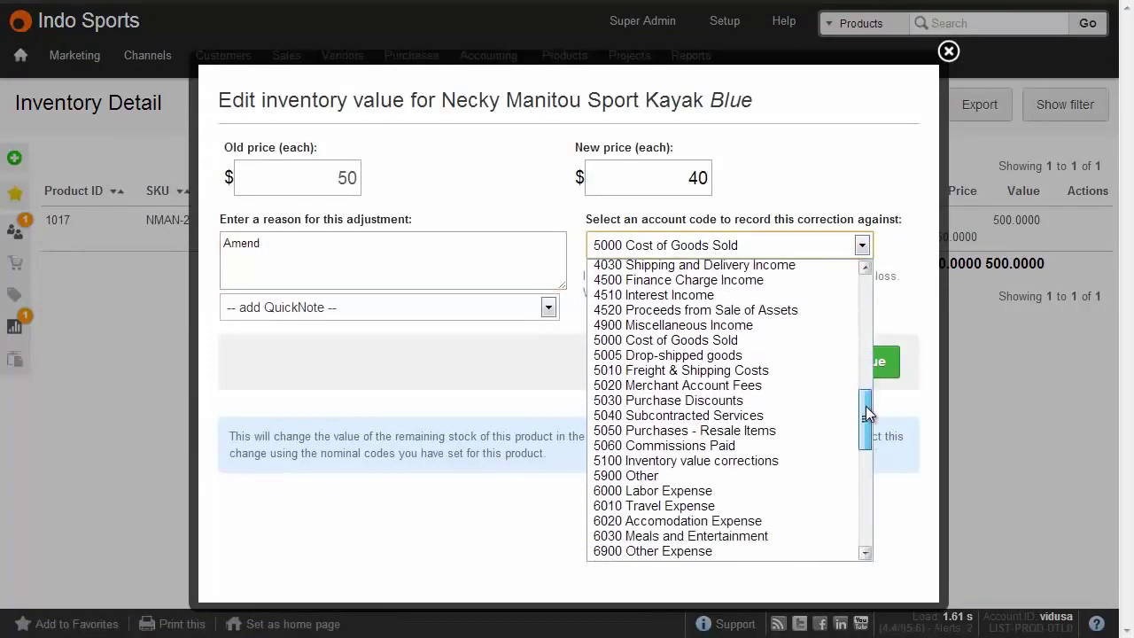
{"action": "left_click", "coordinate": [791, 460]}
{"action": "left_click", "coordinate": [819, 365]}
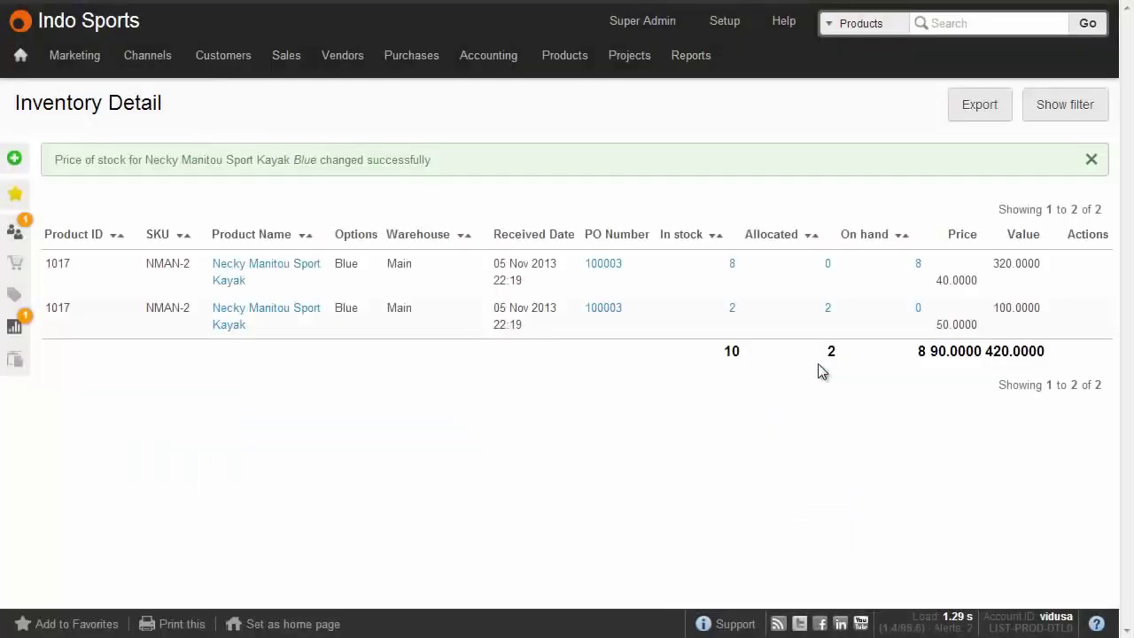
{"action": "mouse_move", "coordinate": [815, 309]}
{"action": "mouse_move", "coordinate": [900, 285]}
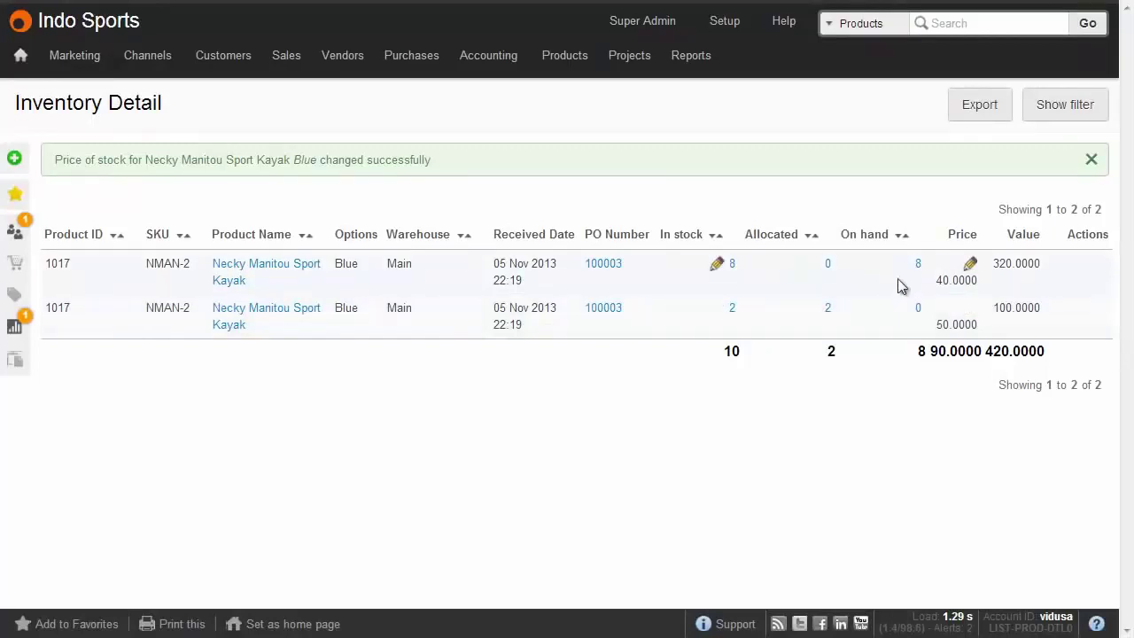